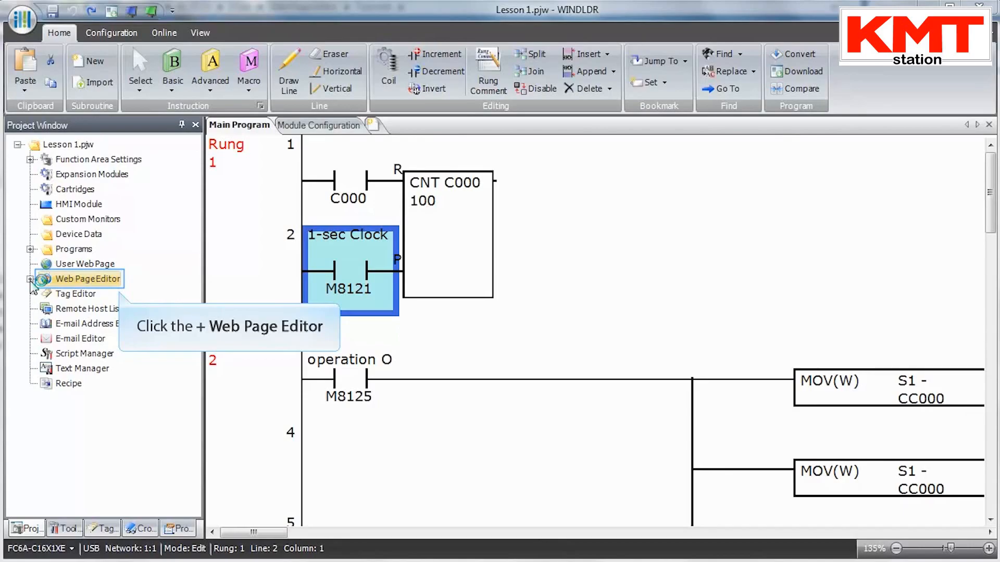
Add the Tank 3 symbol from Symbol Factory's Tanks category to the Web Page Editor's Image folder, with the file name Tank1
left_click(30, 280)
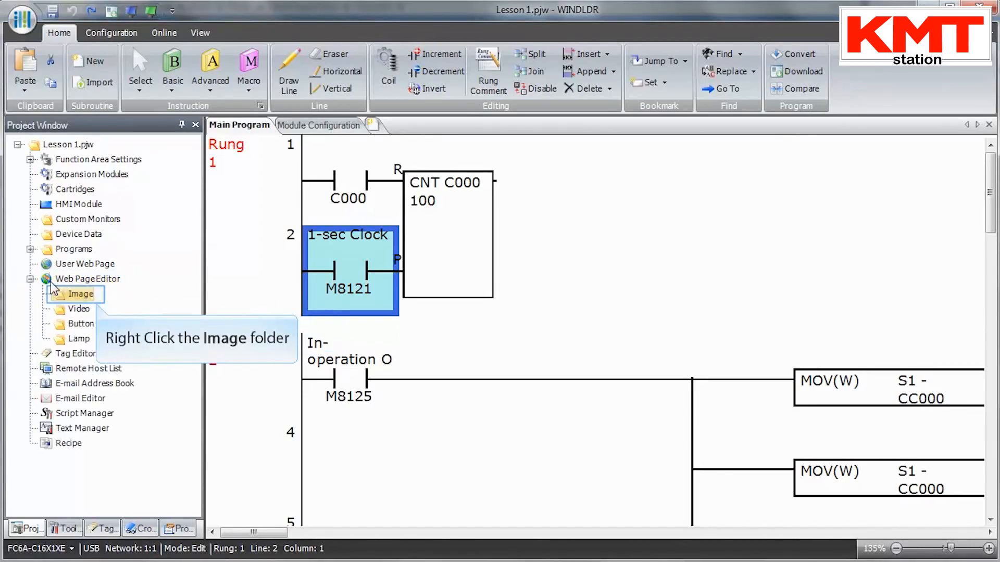
right_click(81, 300)
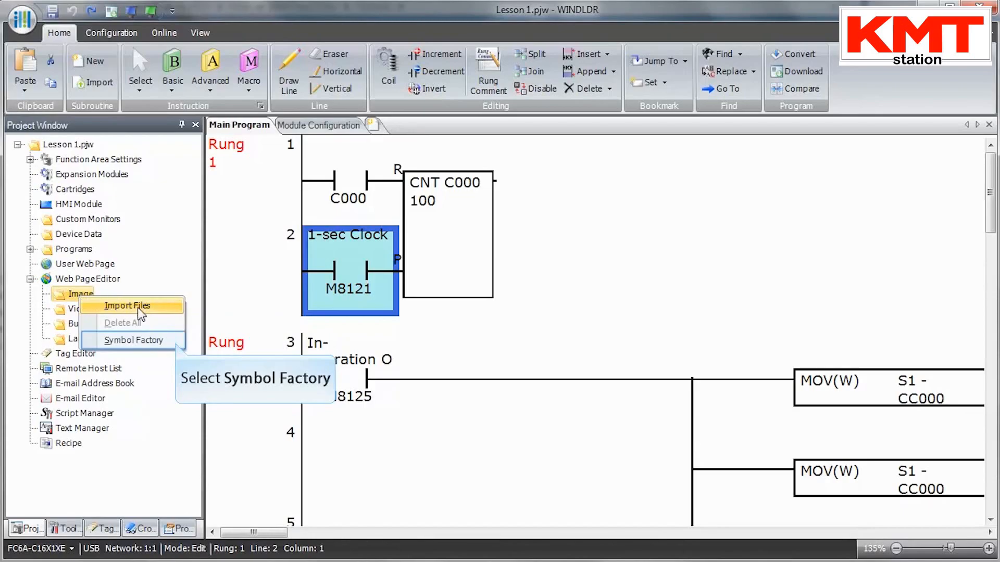
left_click(156, 341)
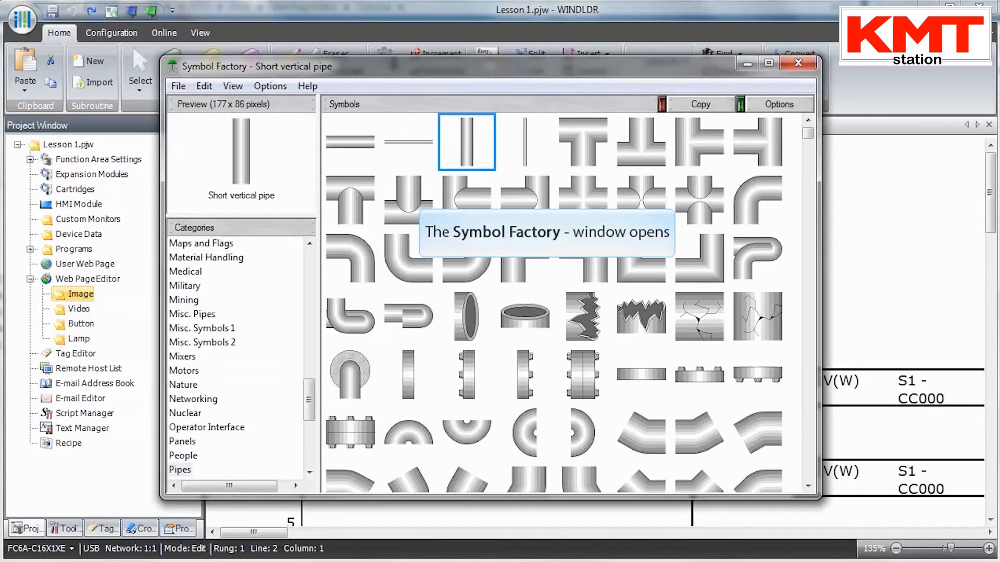
left_click_drag(310, 400, 311, 445)
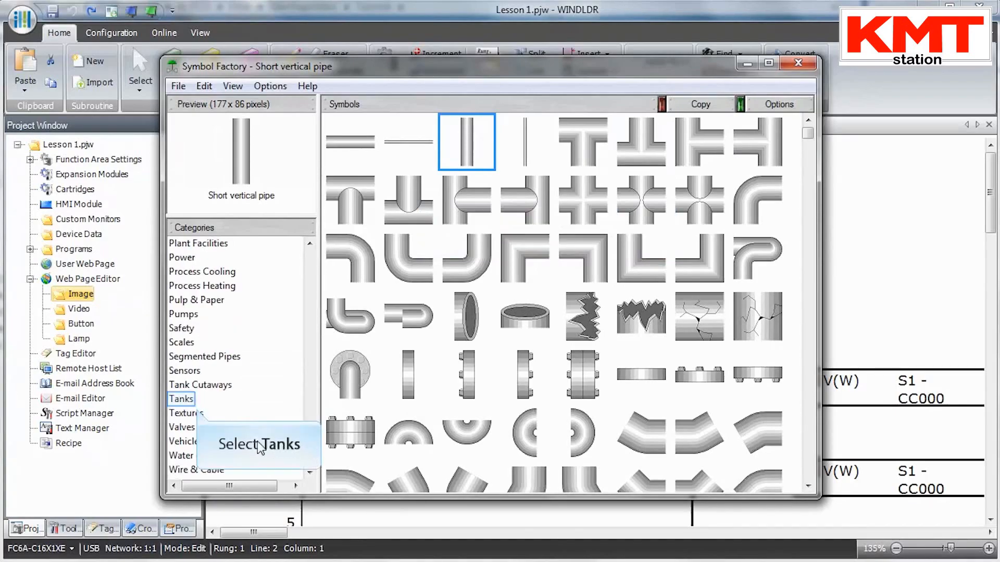
left_click(181, 399)
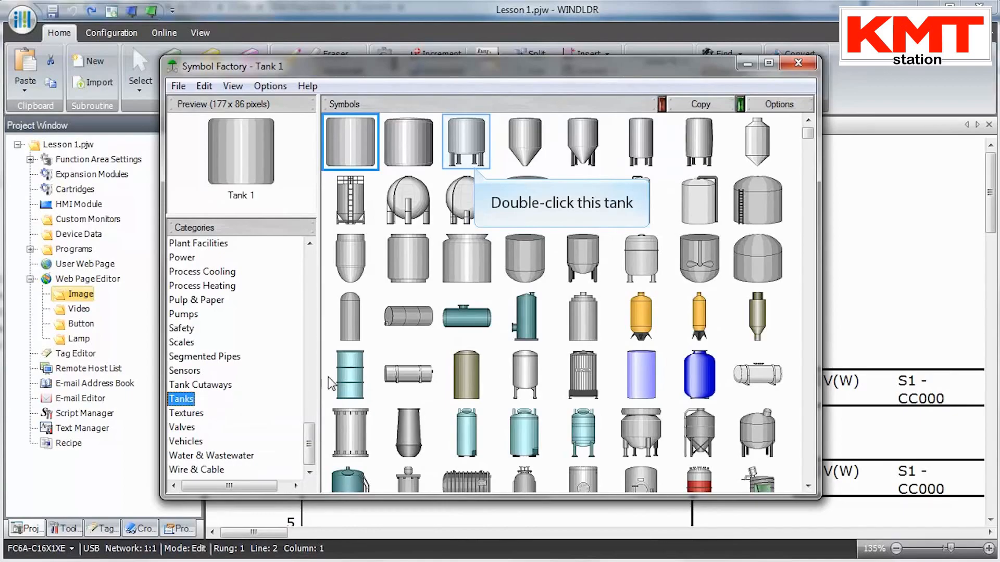
double_click(466, 150)
type("Tank1")
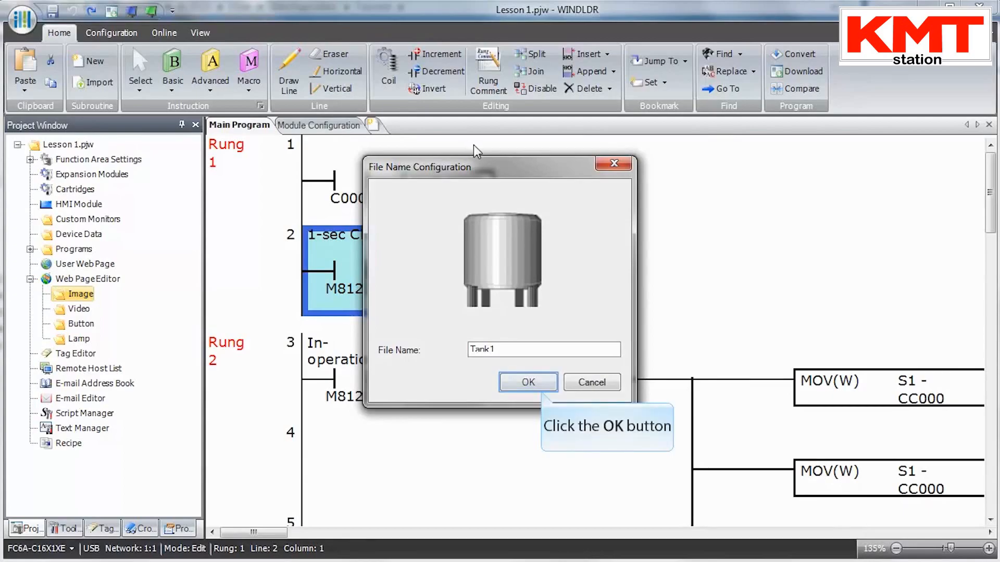
left_click(528, 383)
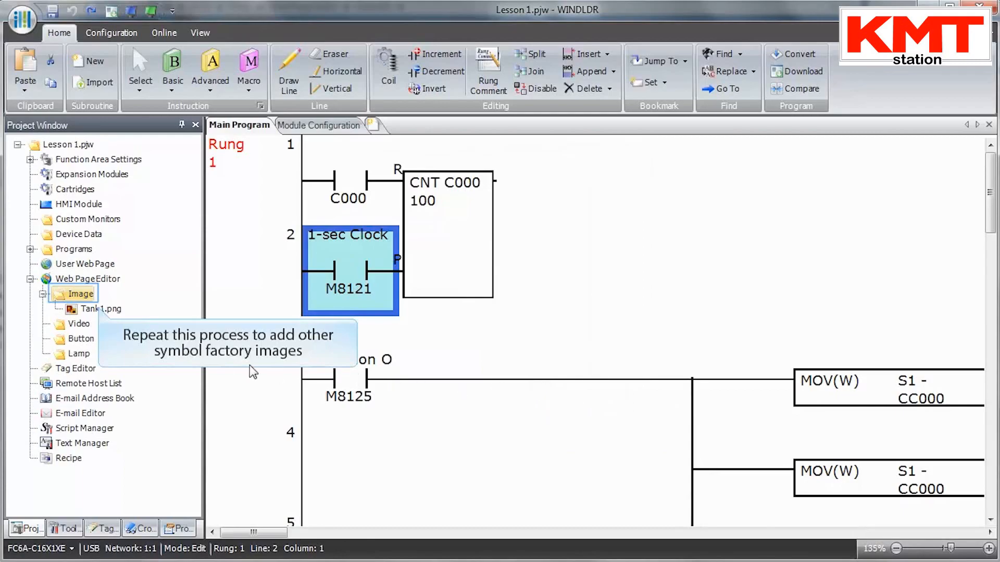
Add the Tank 4 symbol, the cone-bottomed tank, from Symbol Factory to the Image folder as Tank2
right_click(89, 293)
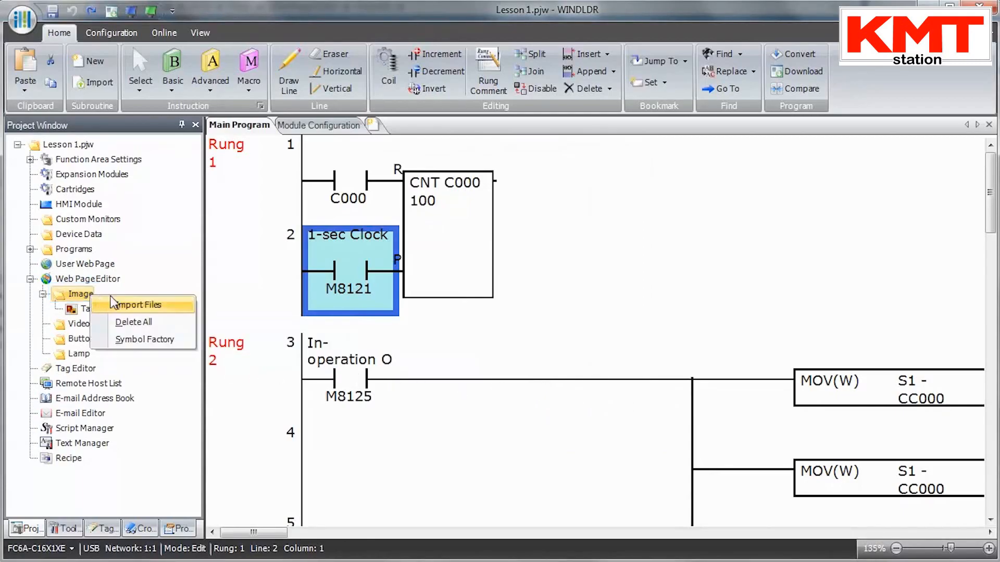
left_click(151, 339)
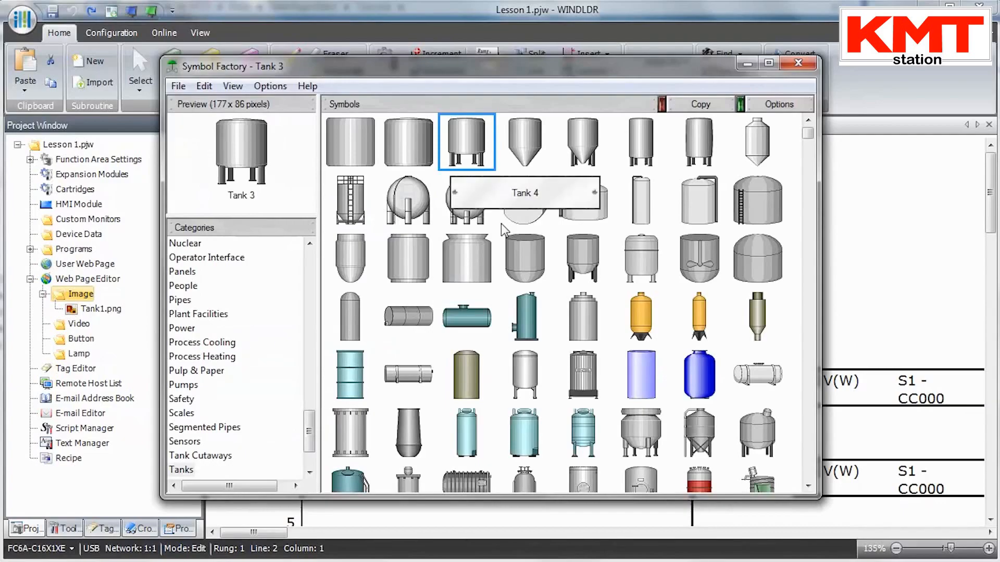
double_click(524, 148)
type("Tank2")
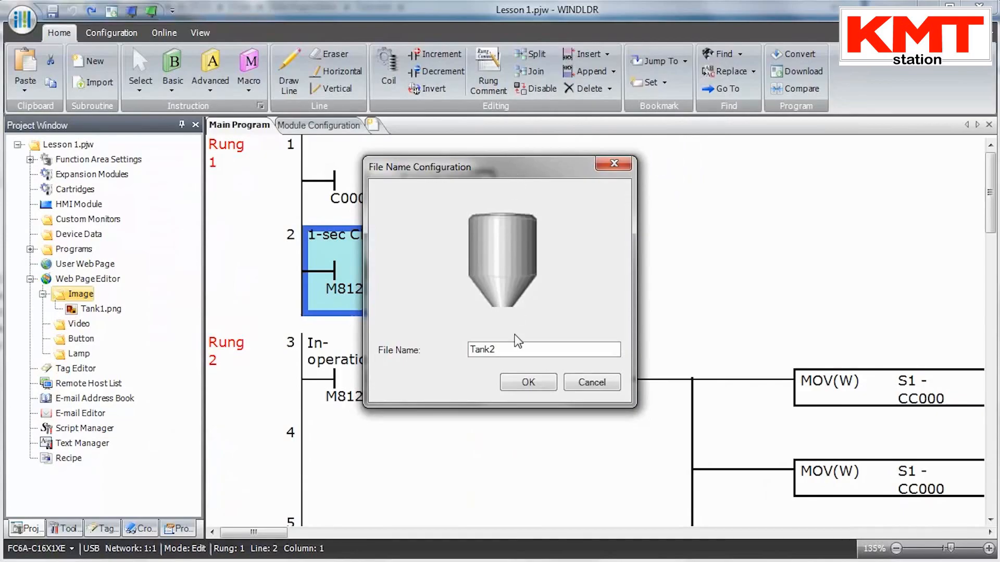
left_click(517, 381)
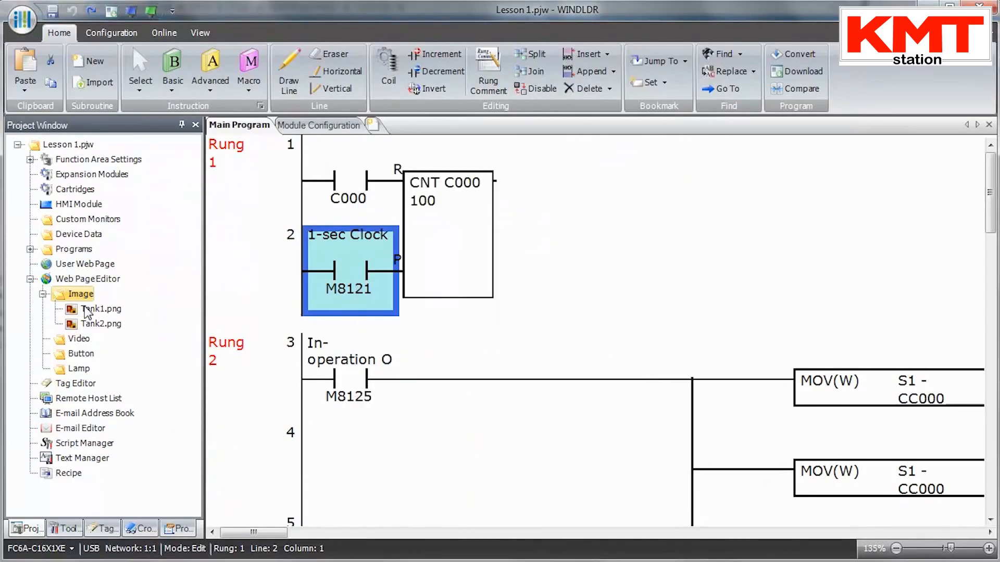
Add the short vertical pipe from Symbol Factory's Pipes category to the Image folder as Pipe1
right_click(85, 296)
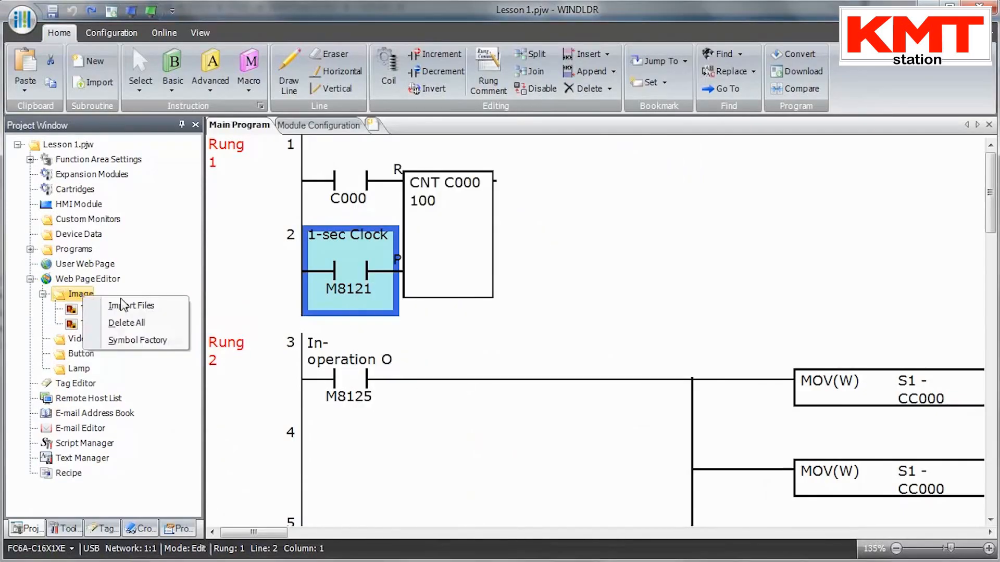
left_click(172, 342)
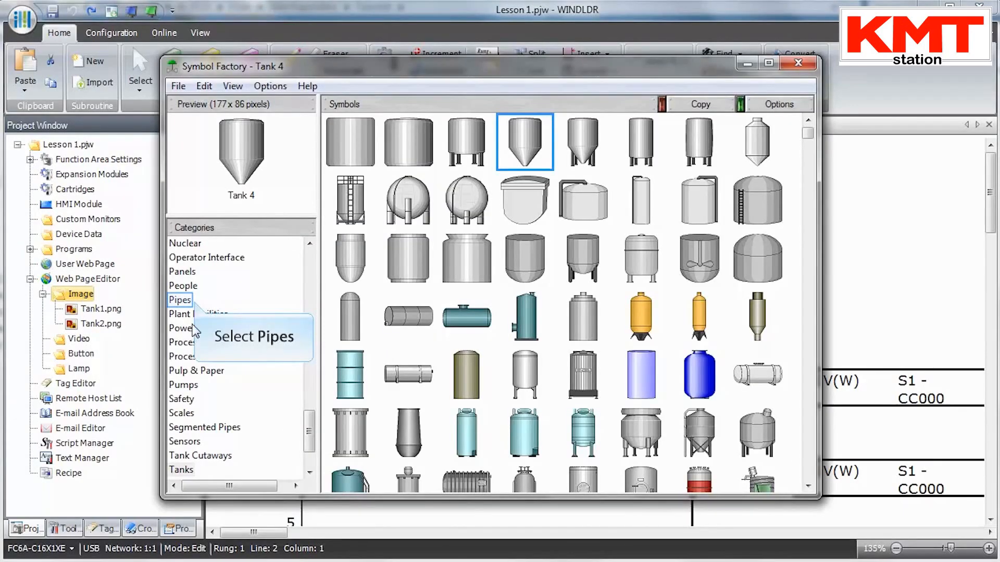
left_click(182, 300)
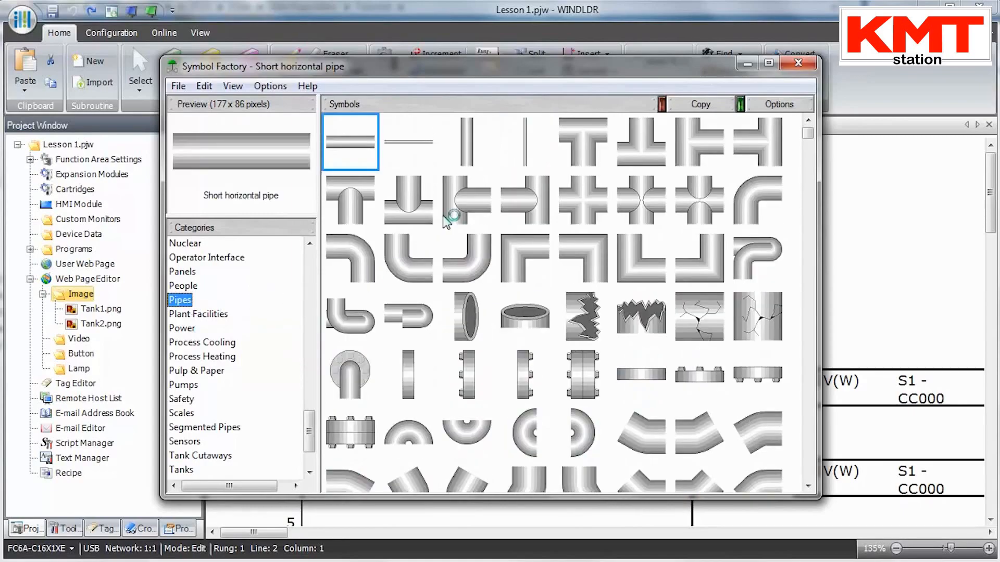
type("Pi")
type("pe1")
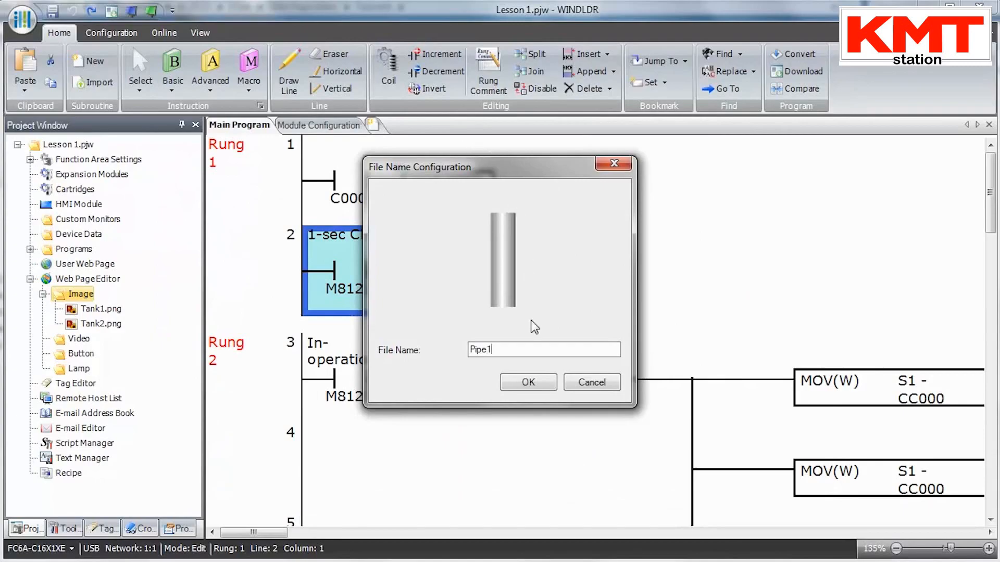
left_click(529, 383)
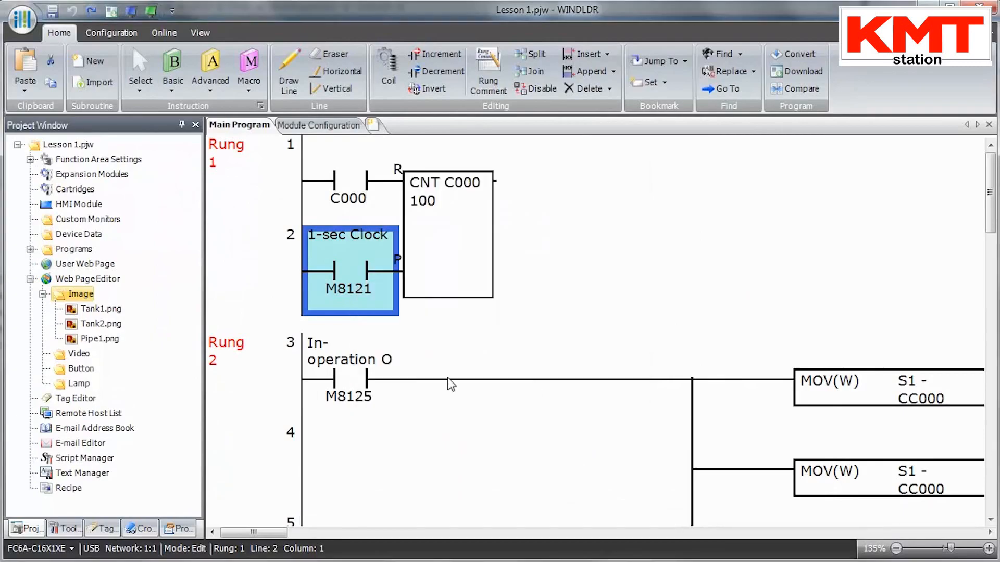
Add the 90° curve 2 pipe symbol from Symbol Factory to the Image folder as Pipe2
right_click(88, 297)
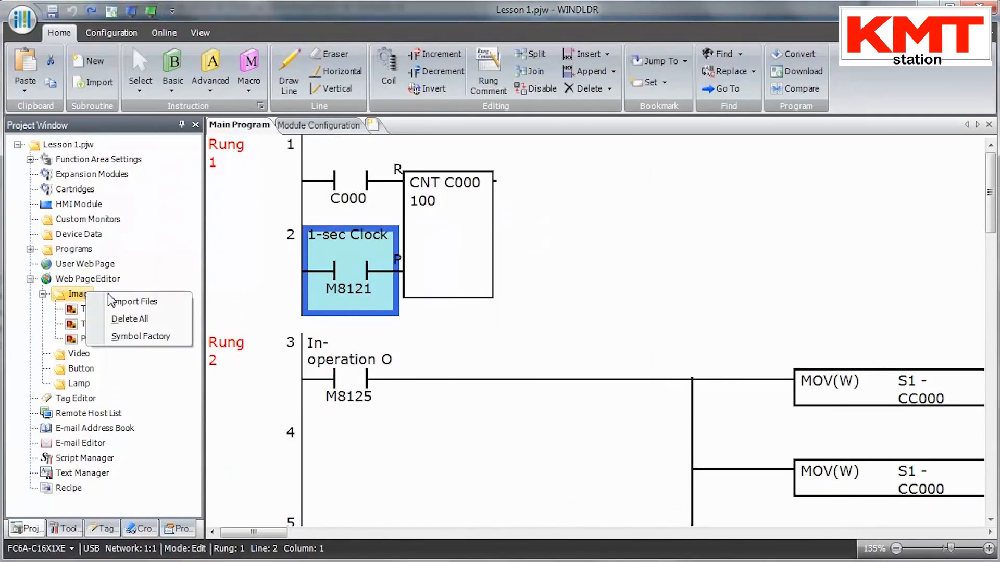
left_click(151, 339)
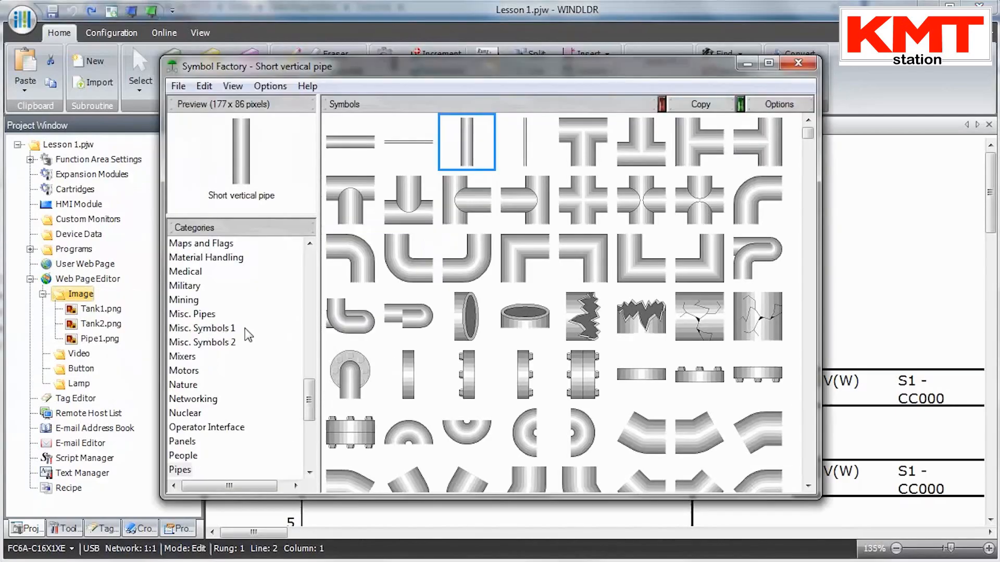
double_click(359, 269)
type("Pipe2")
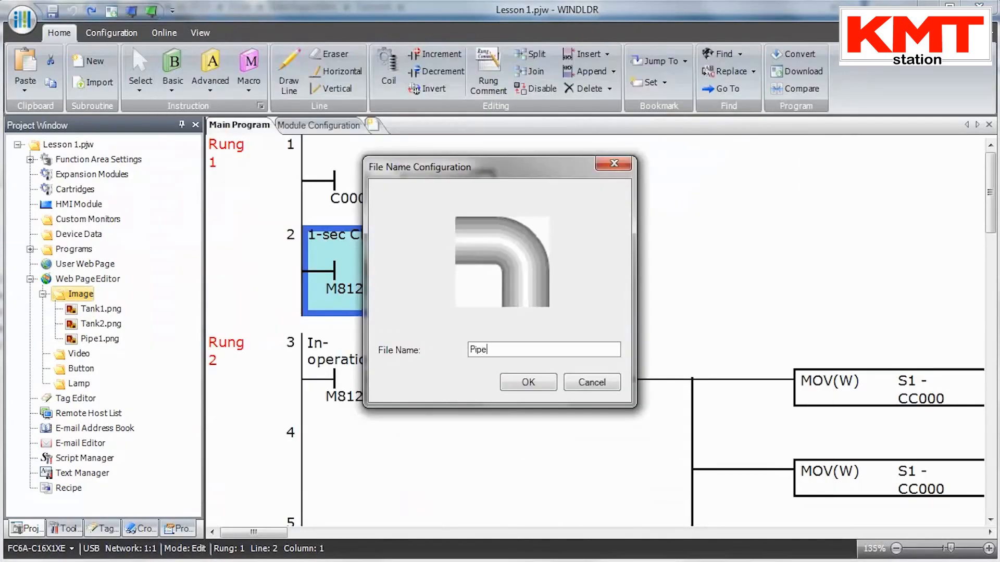
left_click(529, 382)
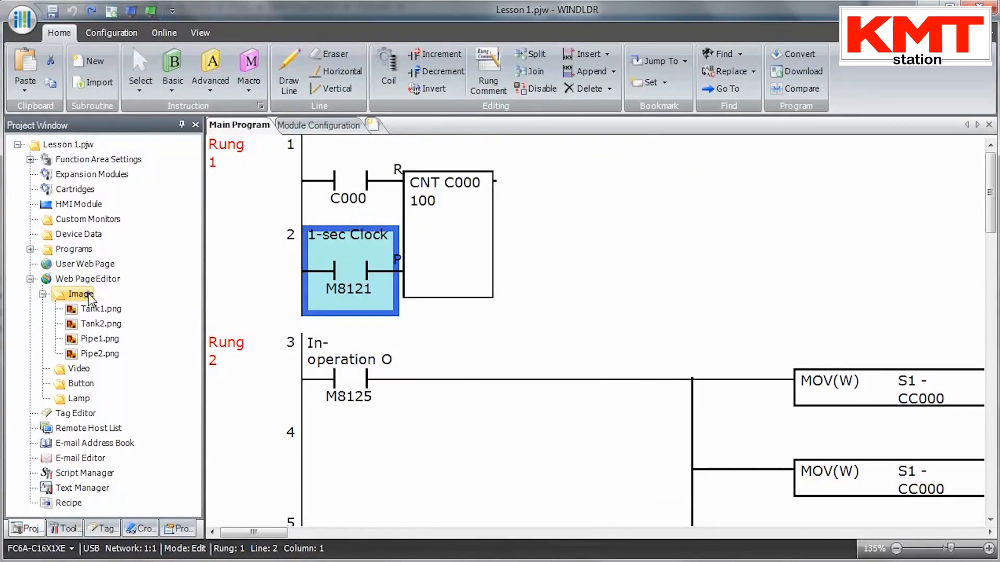
Choose Motor 5 from Symbol Factory's Motors category for the Image folder and set its rotation to 270
right_click(90, 294)
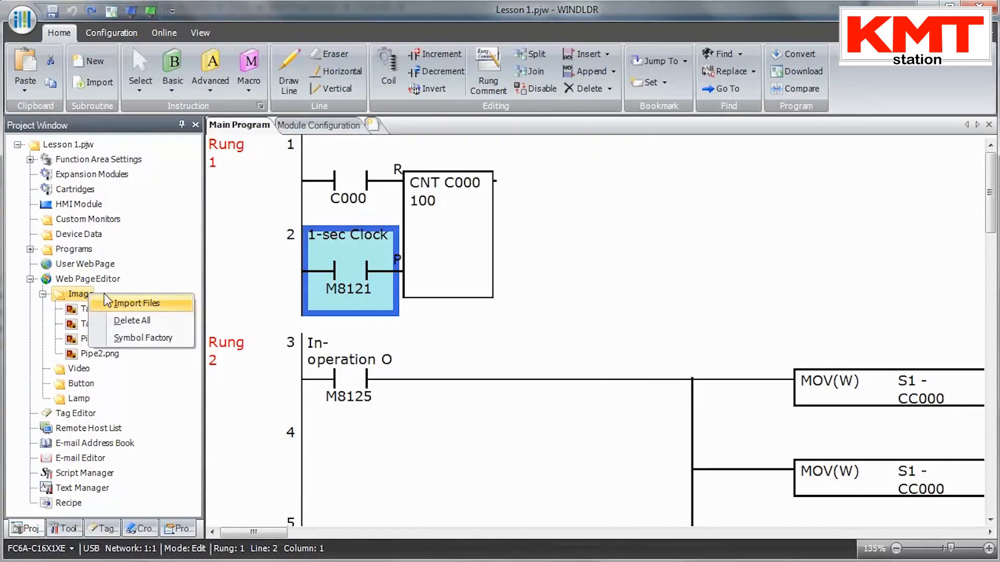
left_click(177, 339)
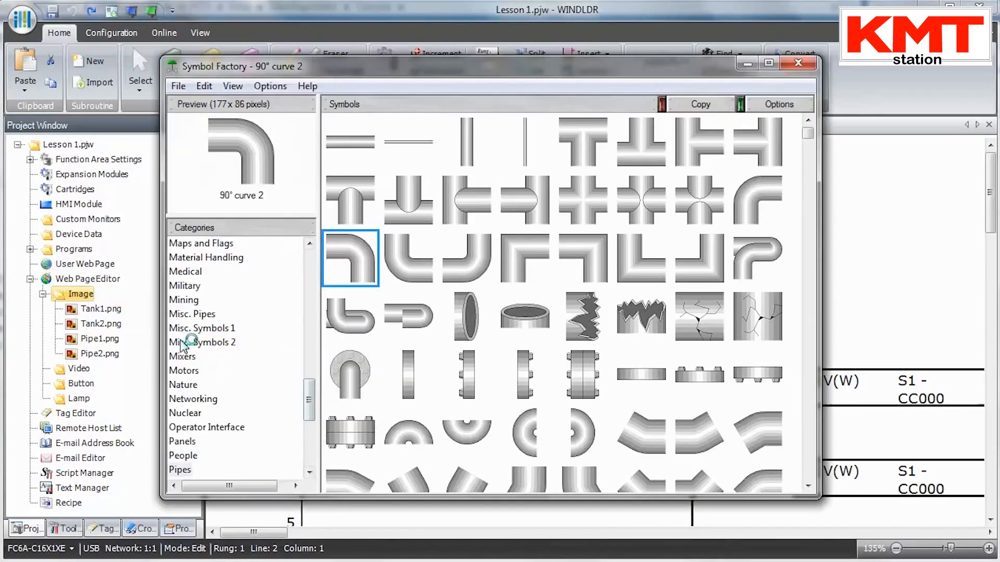
left_click(205, 371)
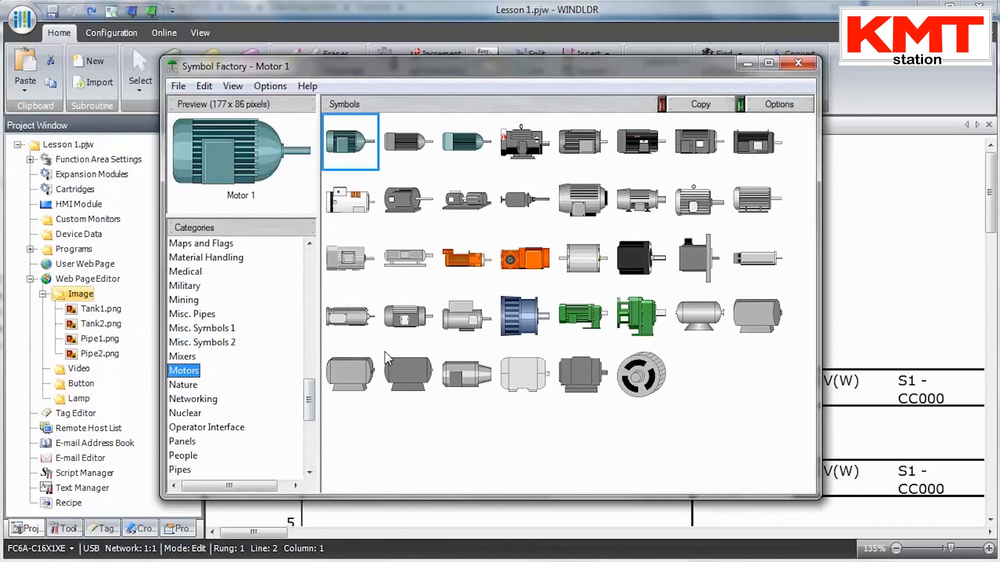
left_click(597, 151)
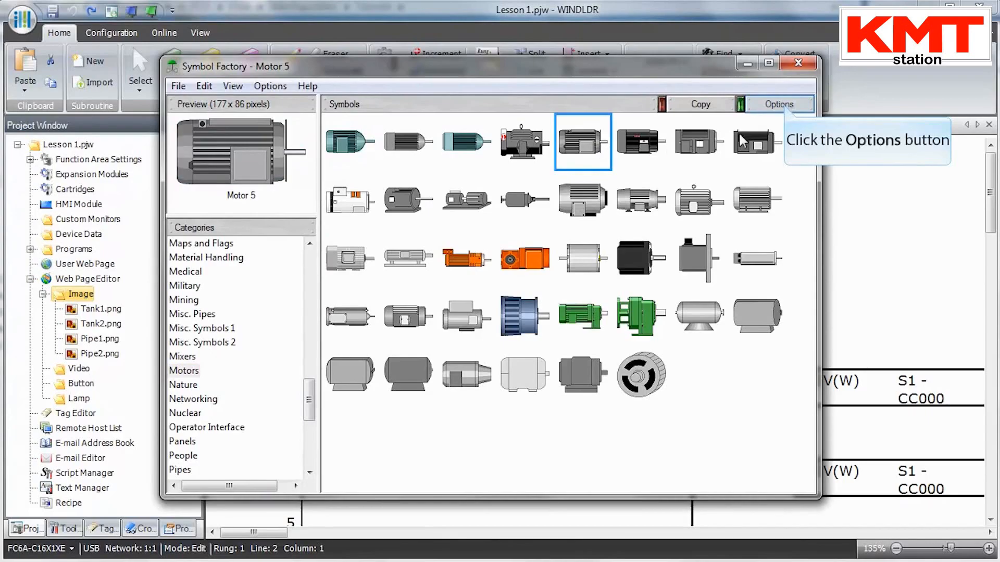
left_click(781, 104)
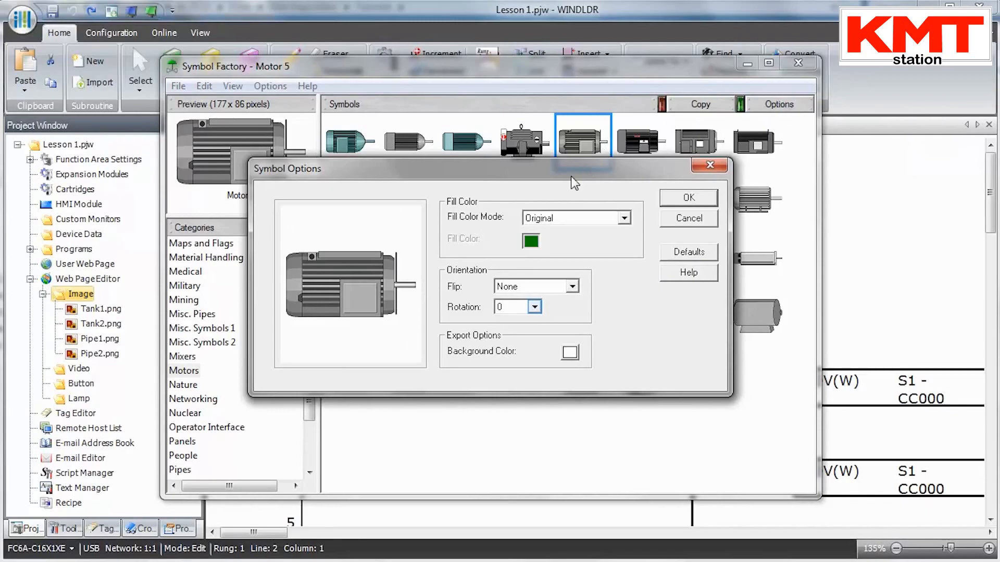
left_click(533, 308)
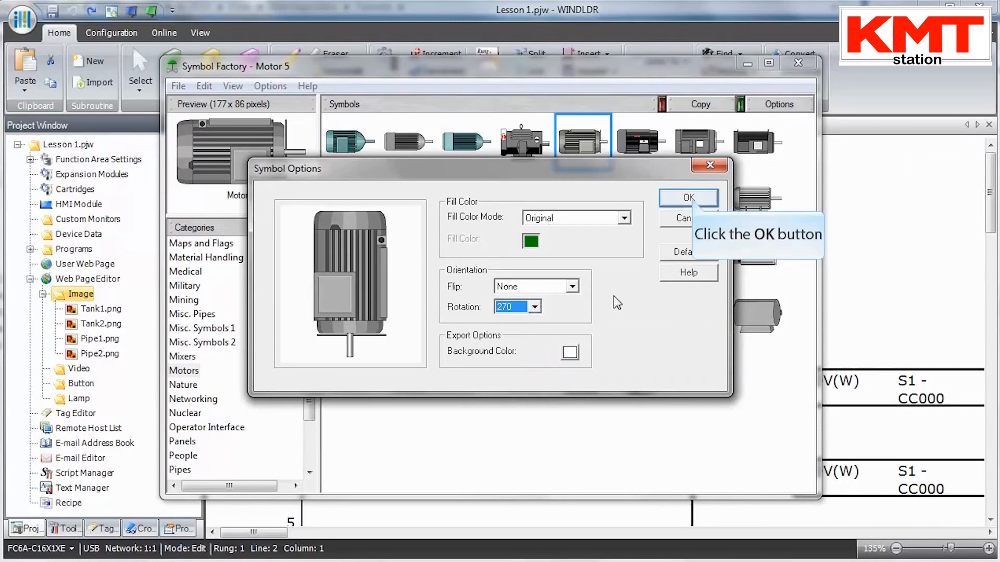
left_click(689, 198)
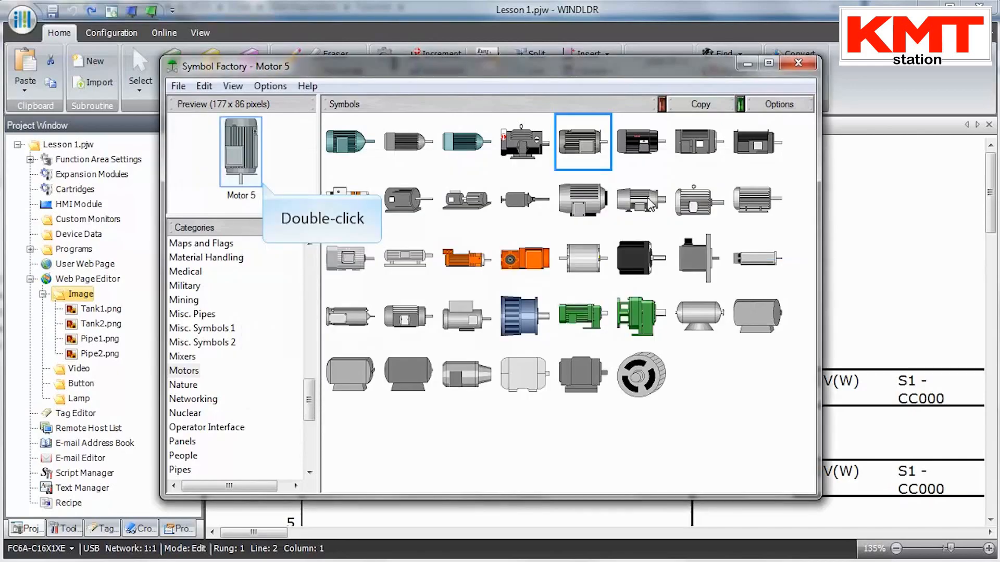
Add the rotated Motor 5 symbol to the Image folder with the file name motor1
double_click(252, 163)
type("motor1")
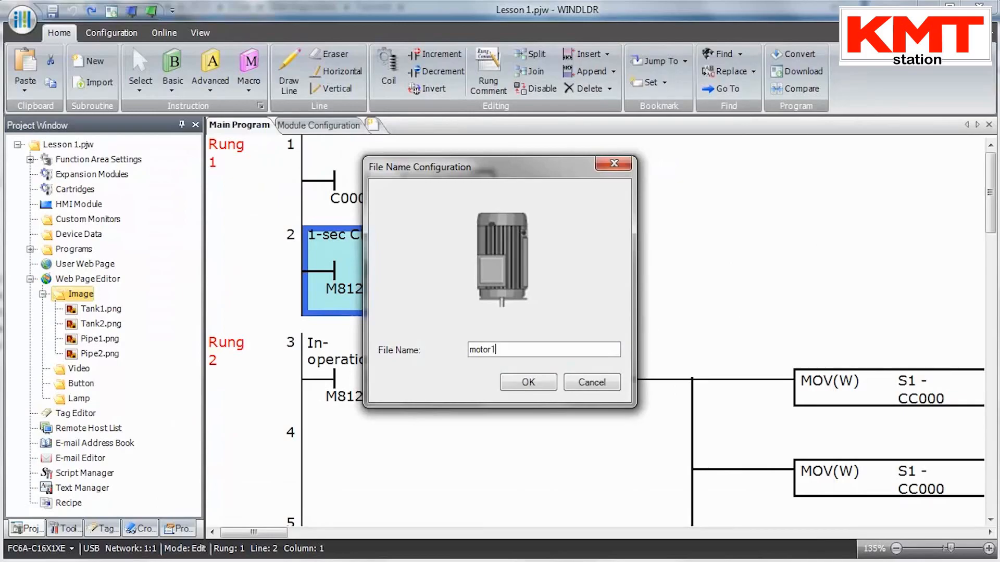
left_click(519, 386)
Choose Hand valve 3 from Symbol Factory's Valves category for the Web Page Editor's Image folder
right_click(84, 301)
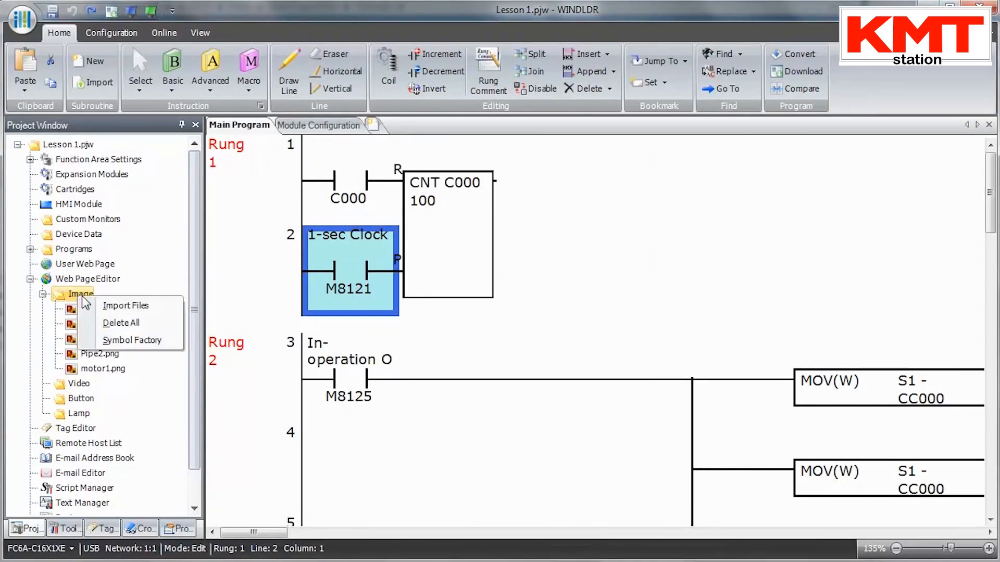
left_click(160, 343)
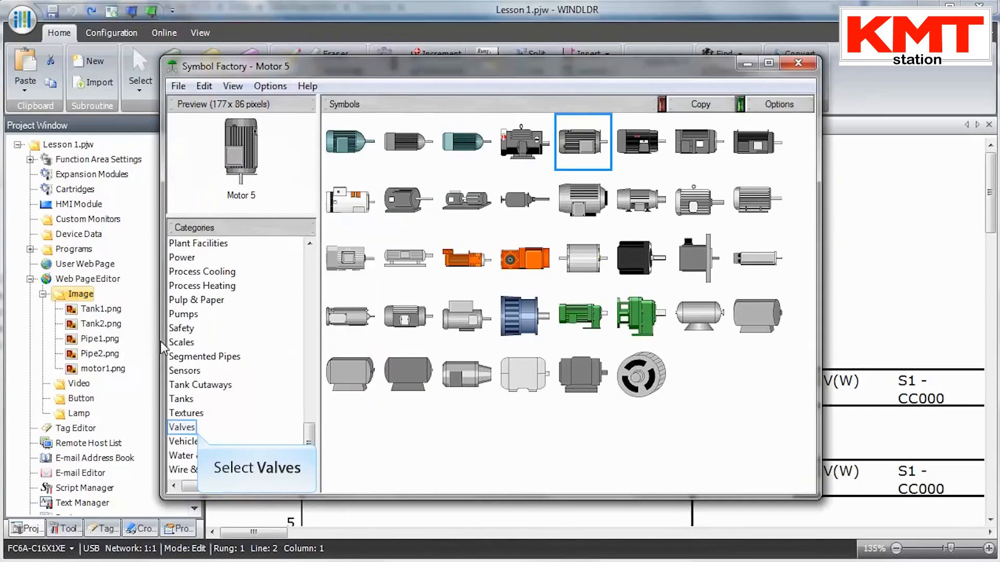
left_click(181, 427)
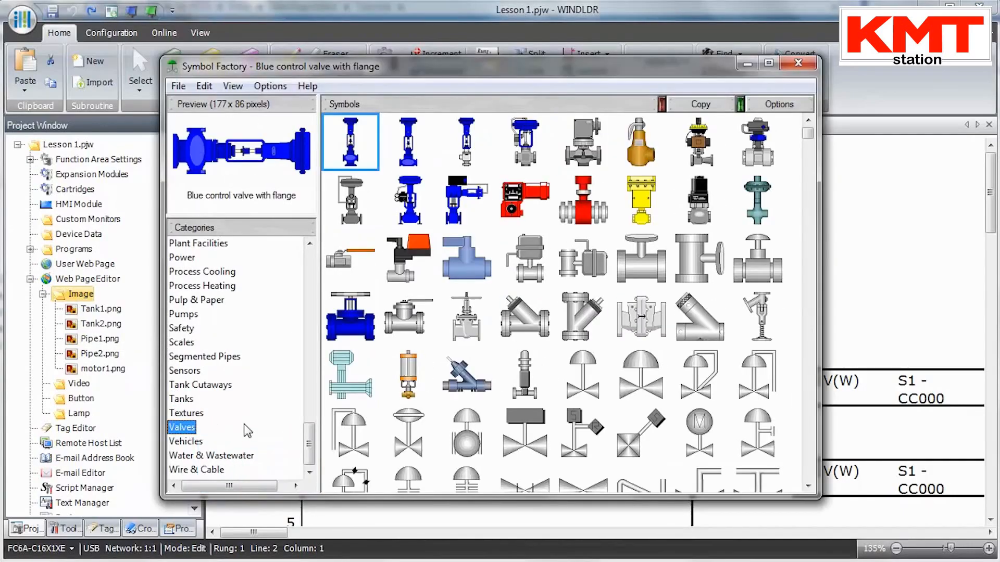
left_click(406, 326)
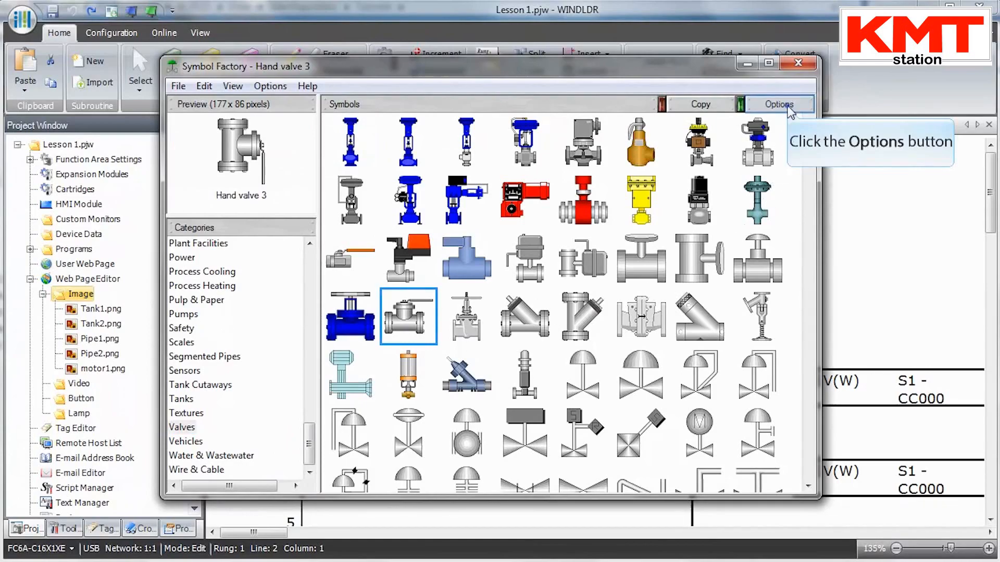
Set the Hand valve 3 symbol's flip to Vertical and its rotation to 90
left_click(779, 105)
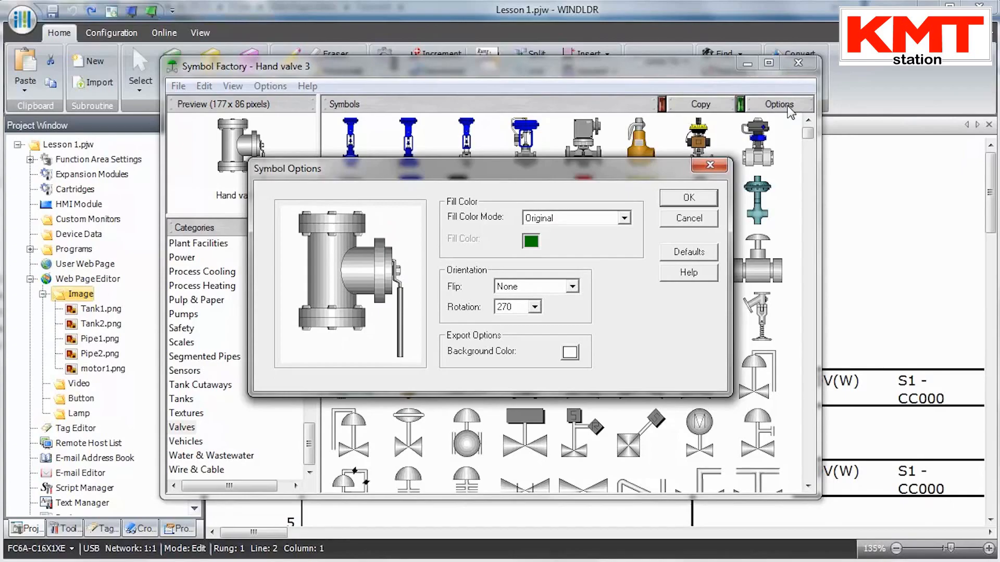
left_click(572, 287)
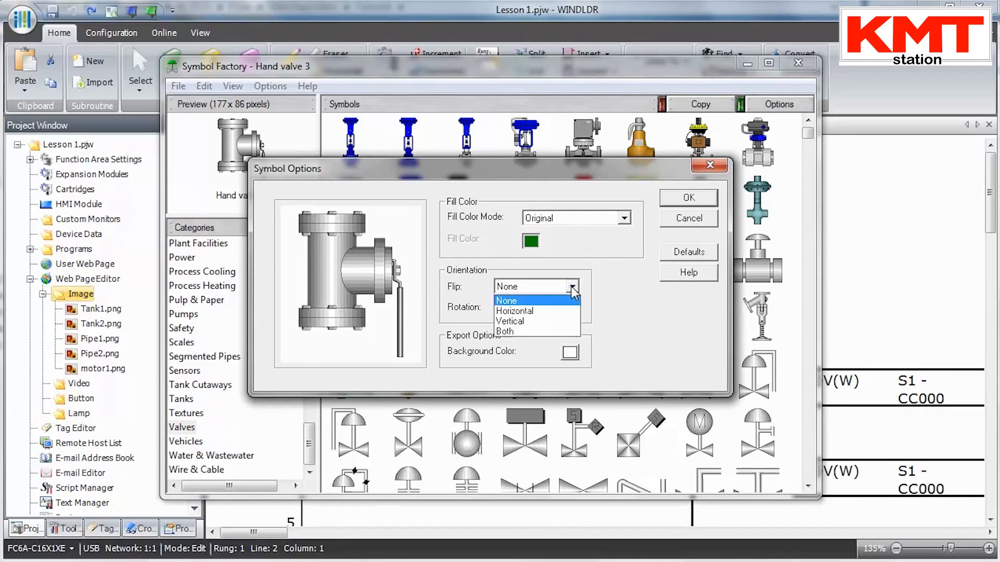
left_click(544, 326)
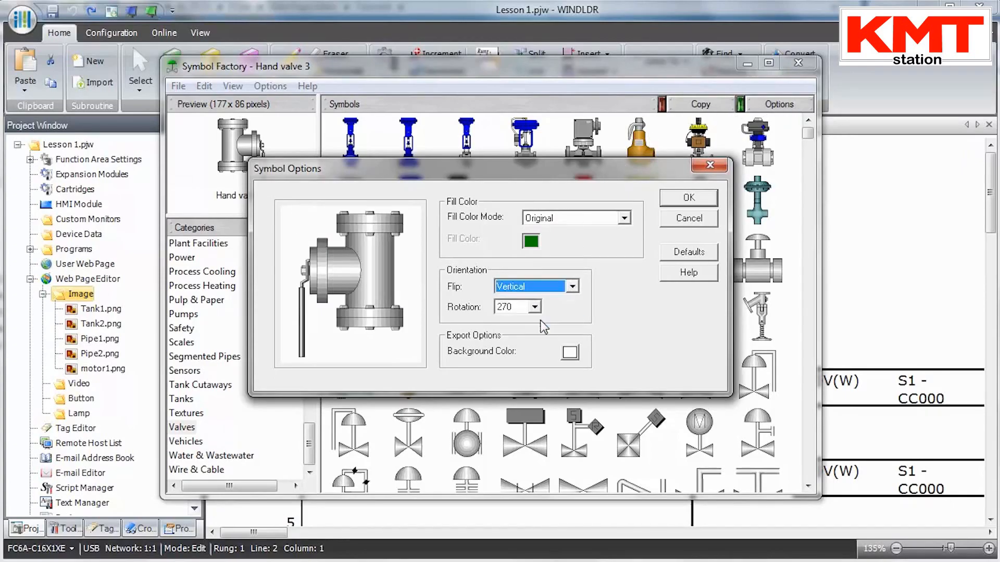
left_click(534, 307)
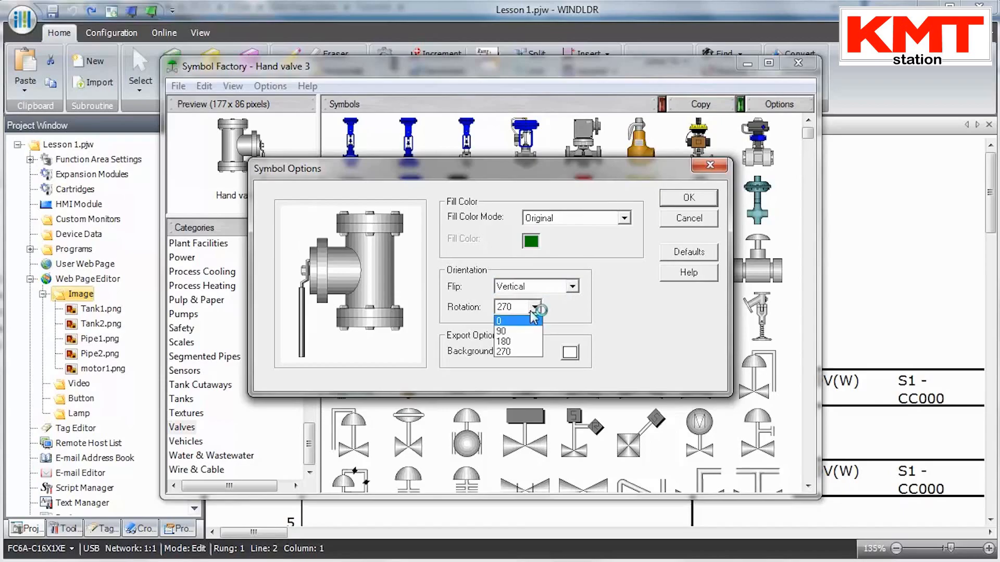
left_click(527, 331)
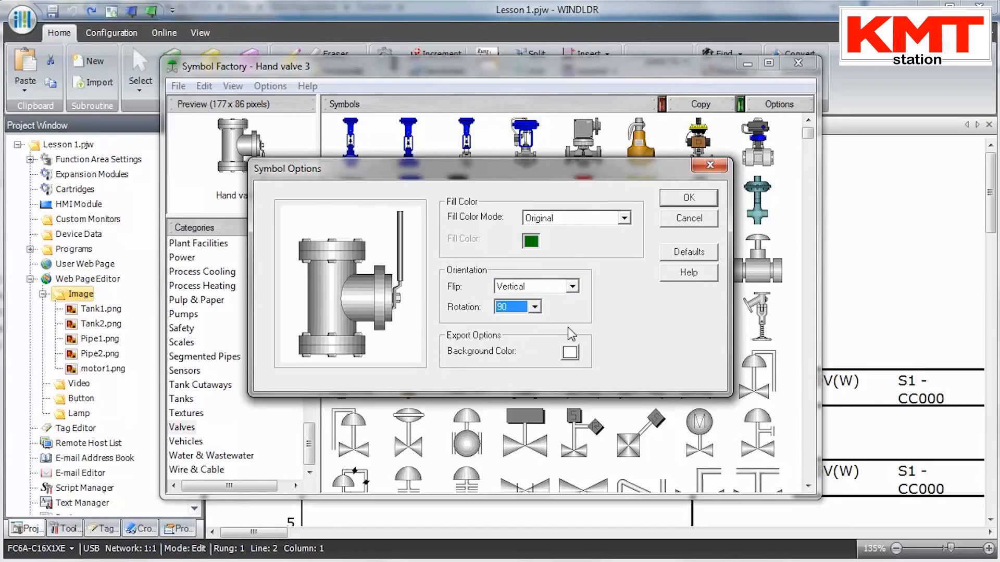
left_click(689, 198)
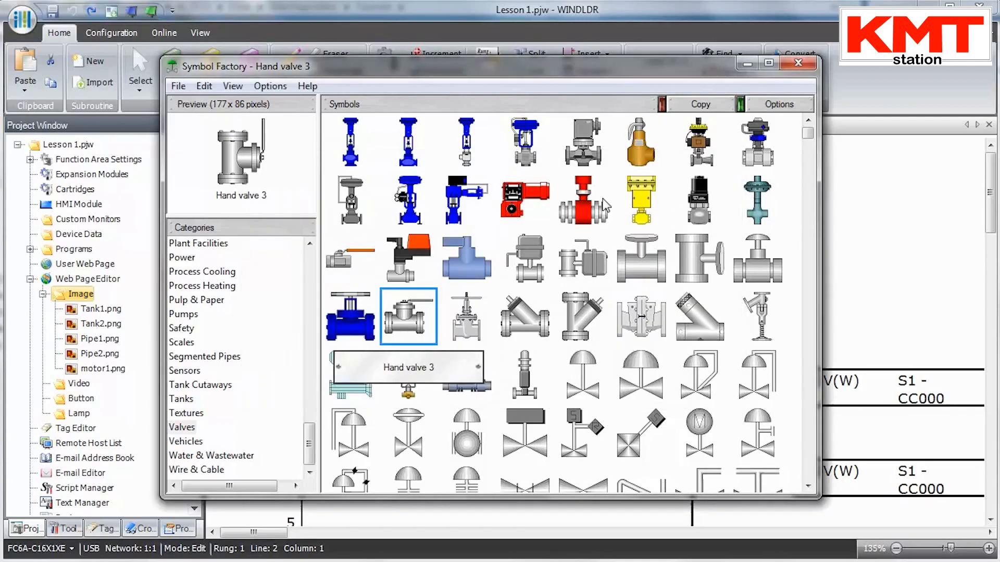
Add the reoriented Hand valve 3 symbol to the Image folder with the file name Valve
double_click(407, 315)
type("Valve")
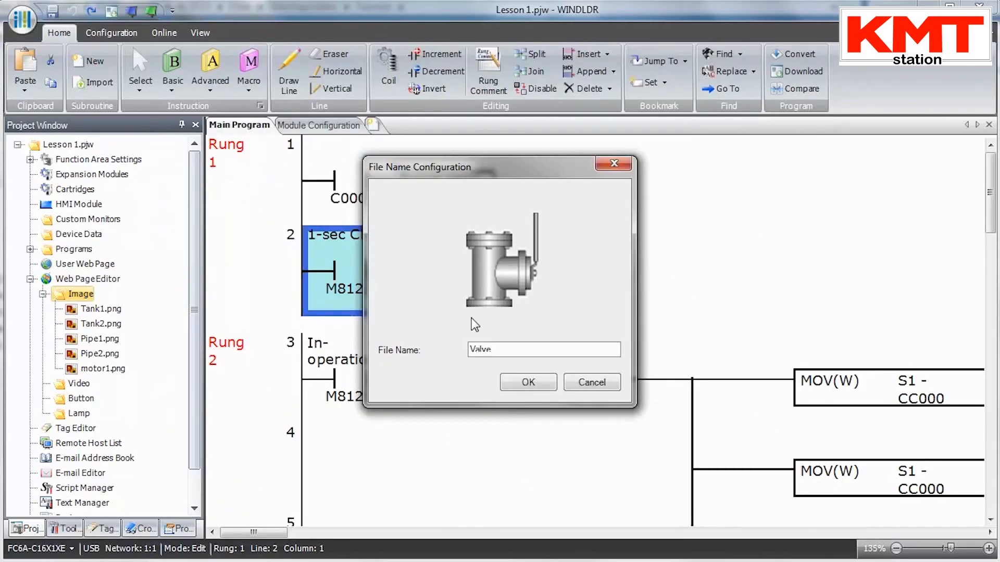
left_click(528, 382)
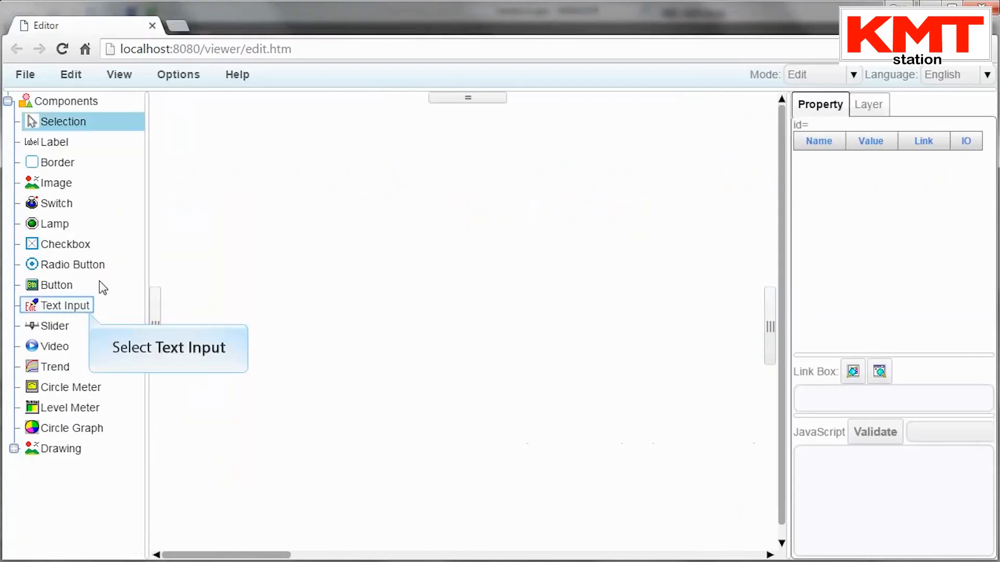
In the browser-based Web Page Editor, place a Text Input component near the page's upper middle and set its text to System Status
left_click(76, 306)
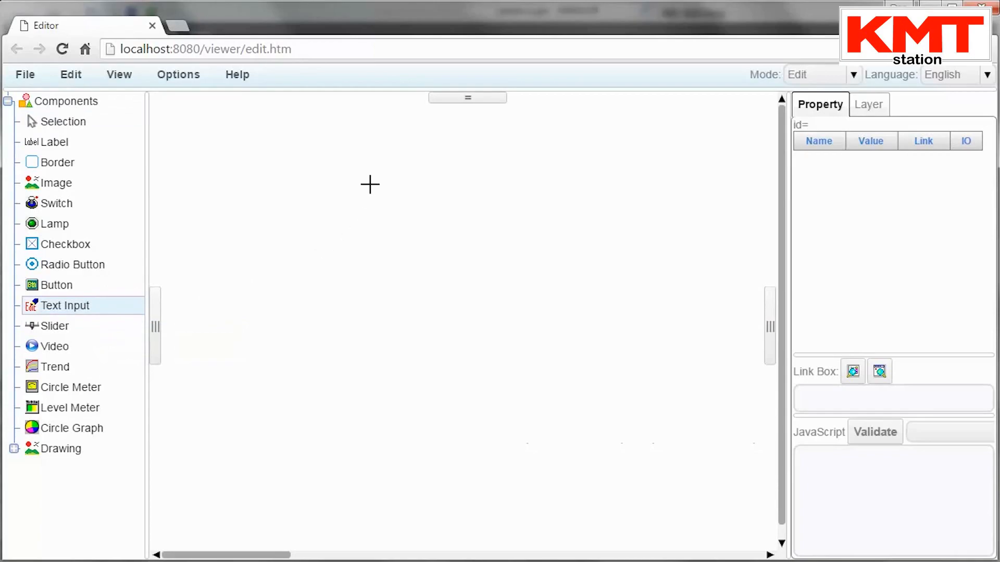
left_click(378, 136)
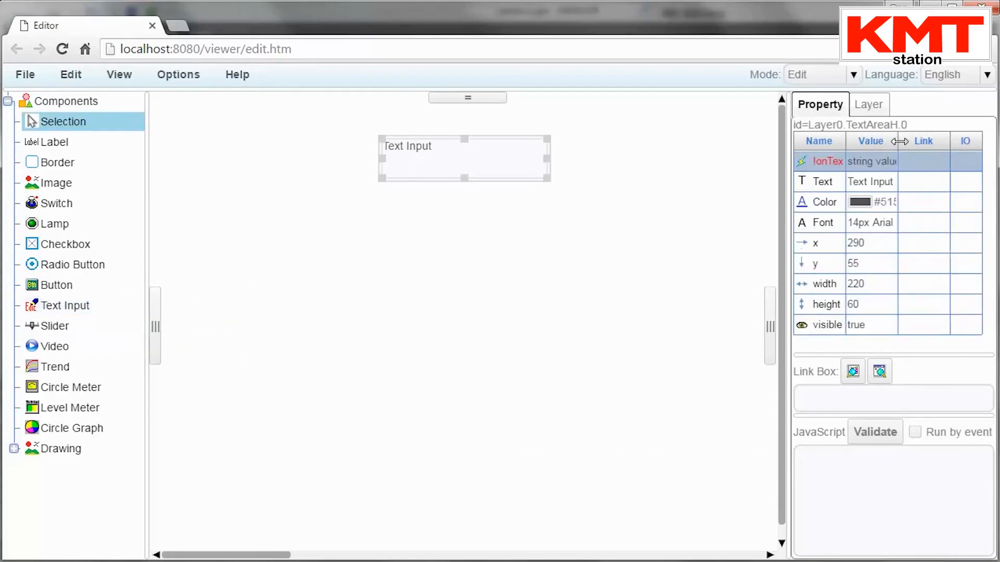
left_click_drag(900, 141, 905, 141)
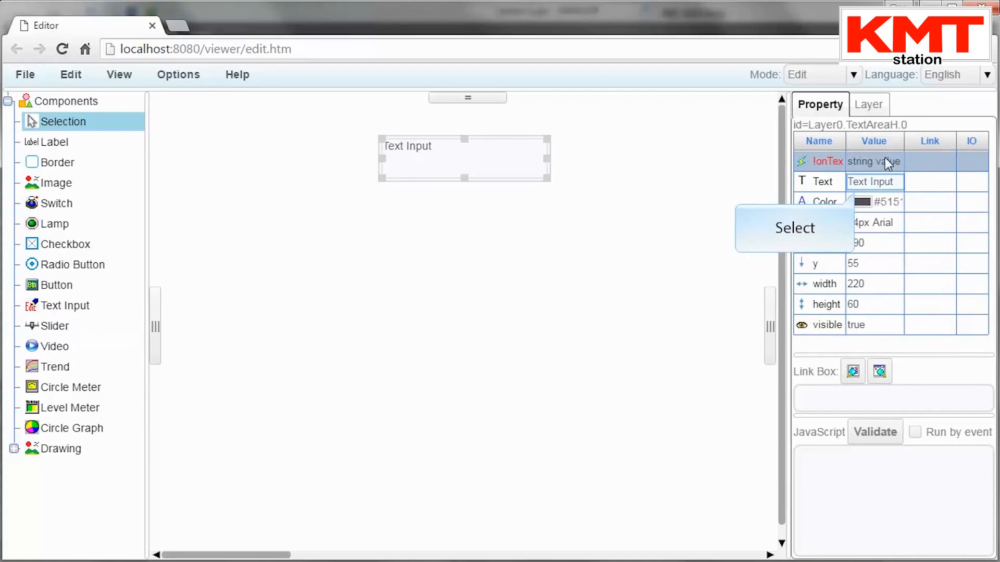
left_click(885, 183)
type("Sy")
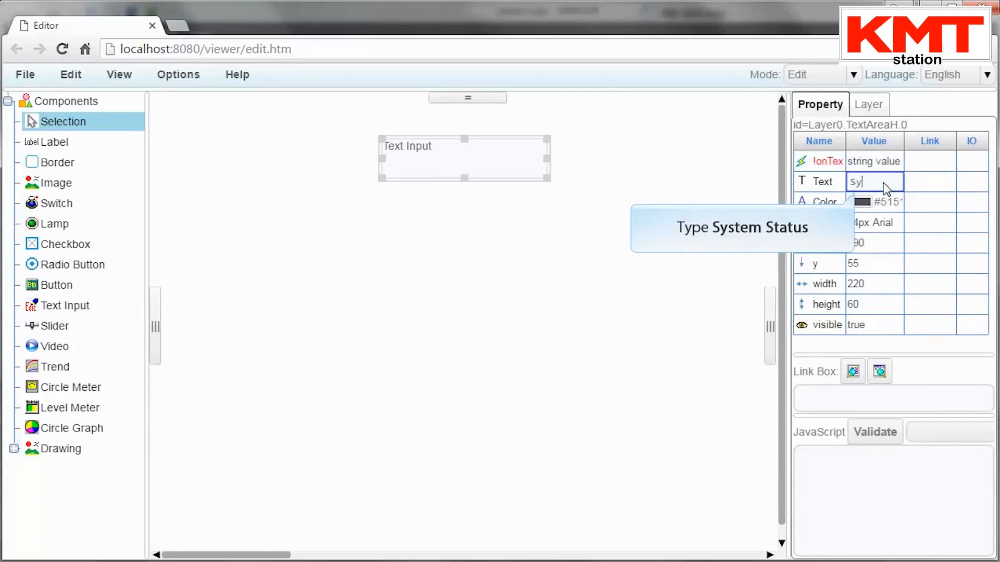
type("stem Statu")
type("s")
key("Return")
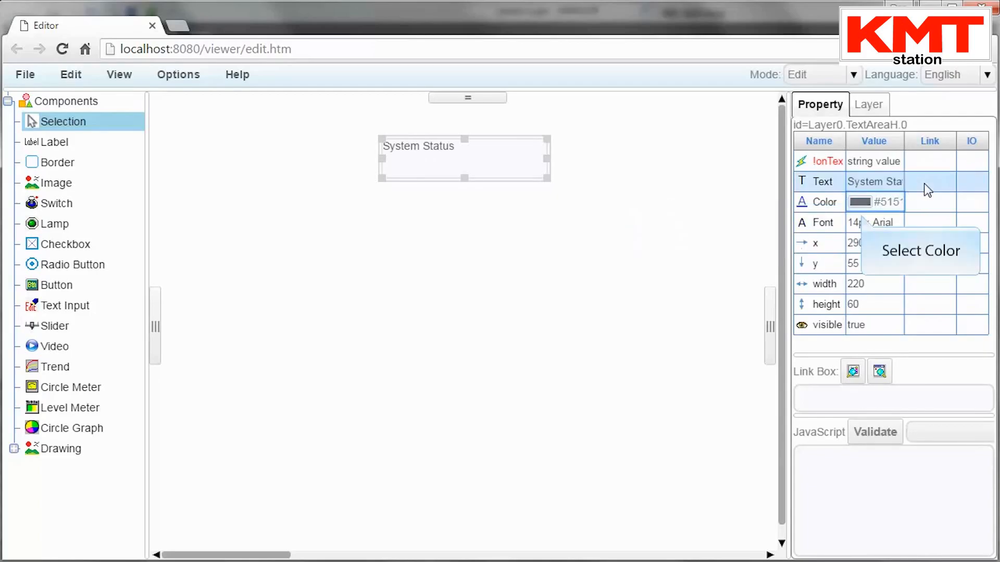
Set the System Status text's color to #F15D87 and its font size to 36 px
left_click(870, 204)
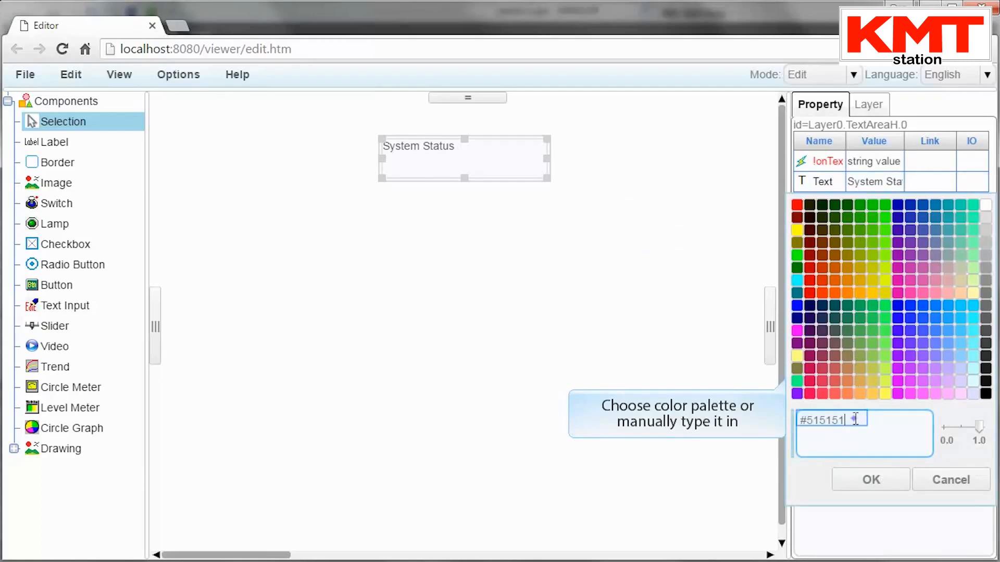
key("BackSpace")
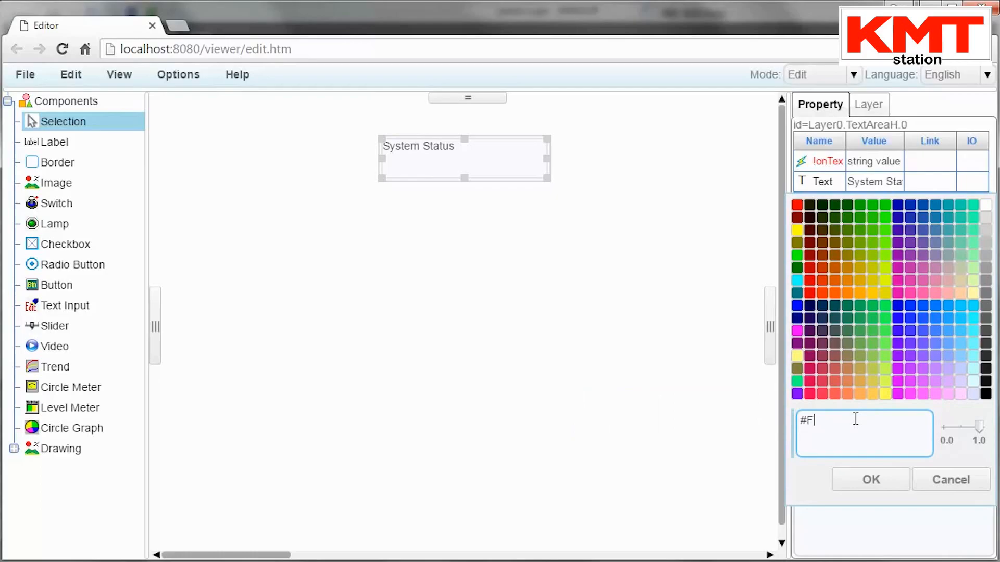
type("F15D87")
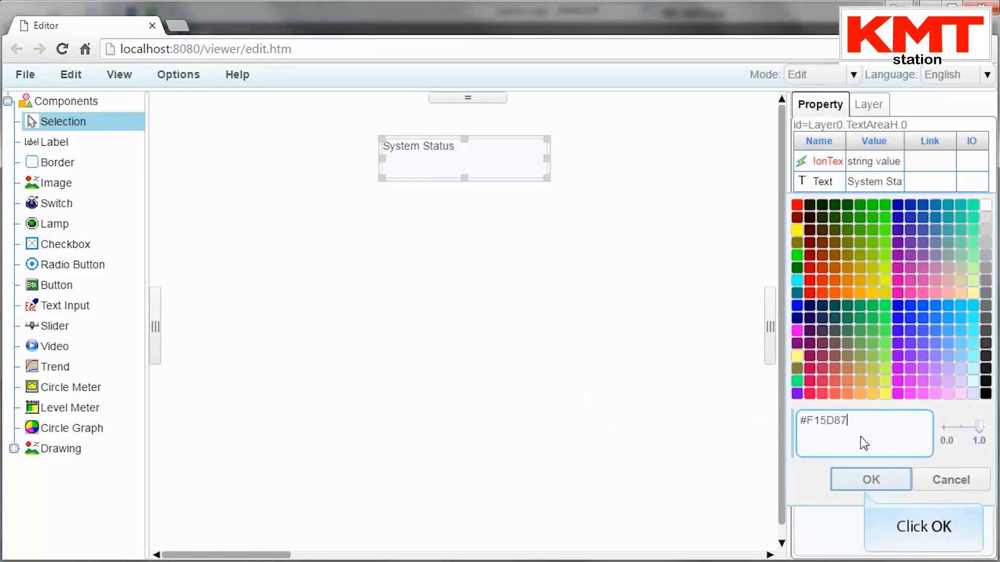
left_click(865, 486)
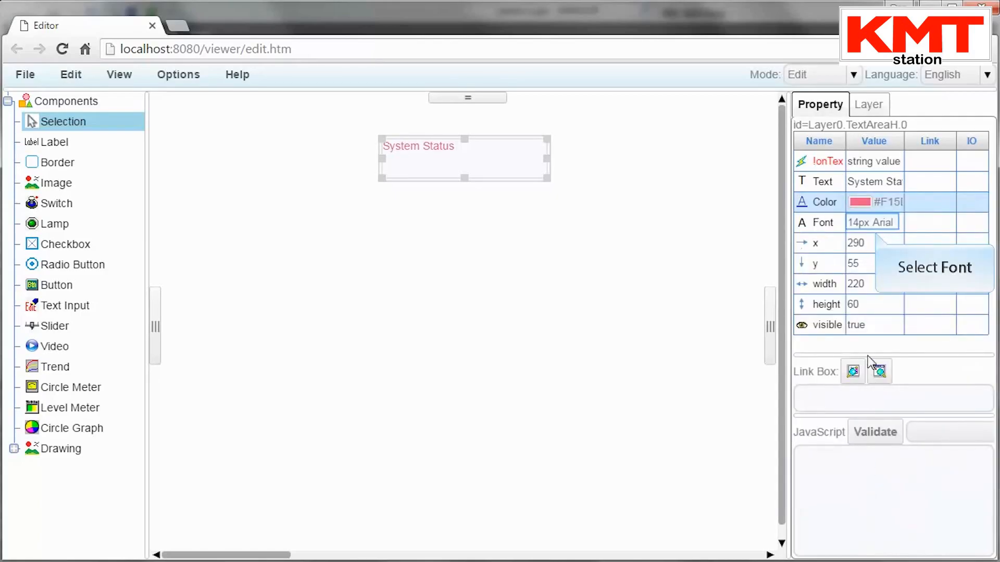
left_click(868, 222)
type("36")
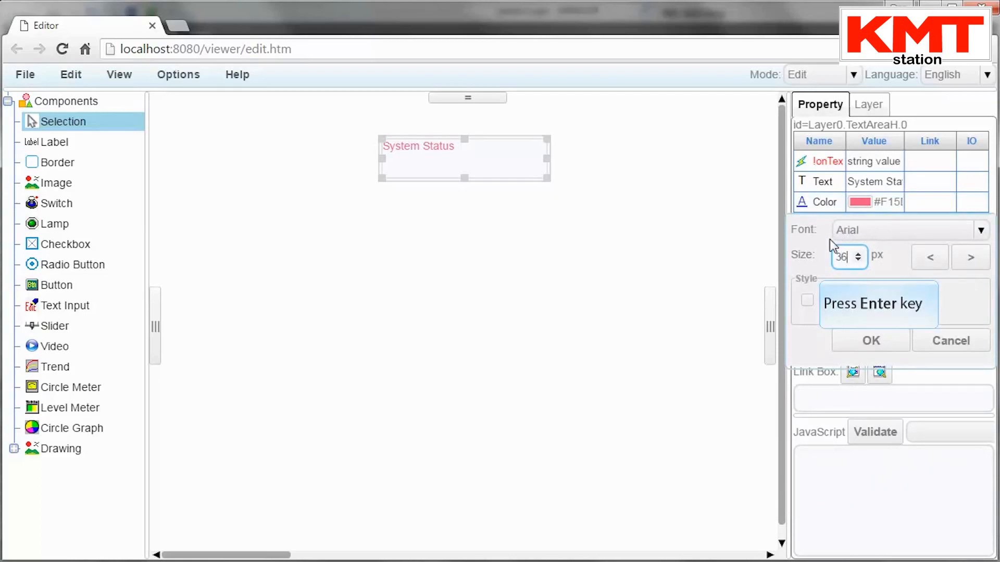
key("Return")
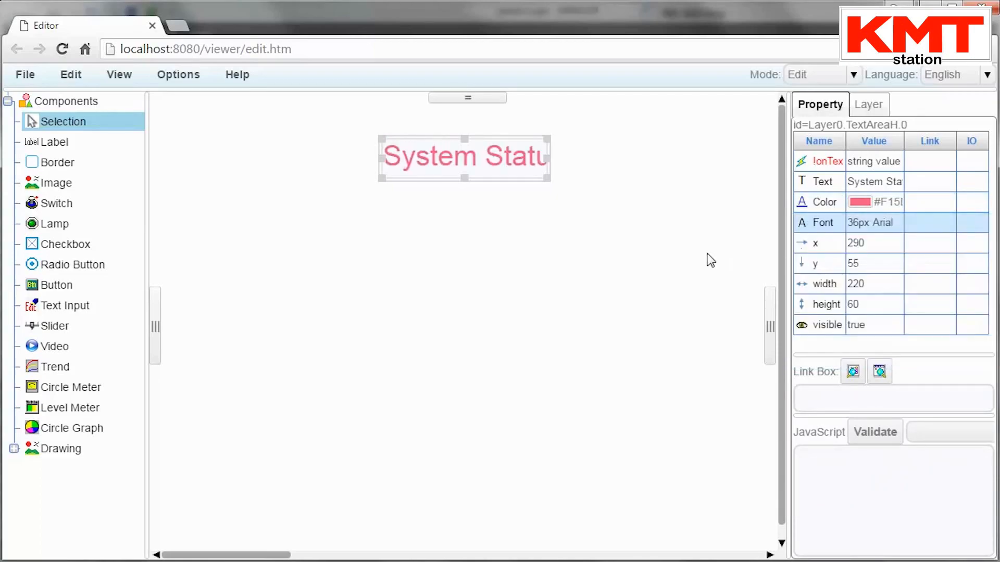
Widen the System Status text input to about 255 by extending its right edge, and deselect it
left_click(592, 214)
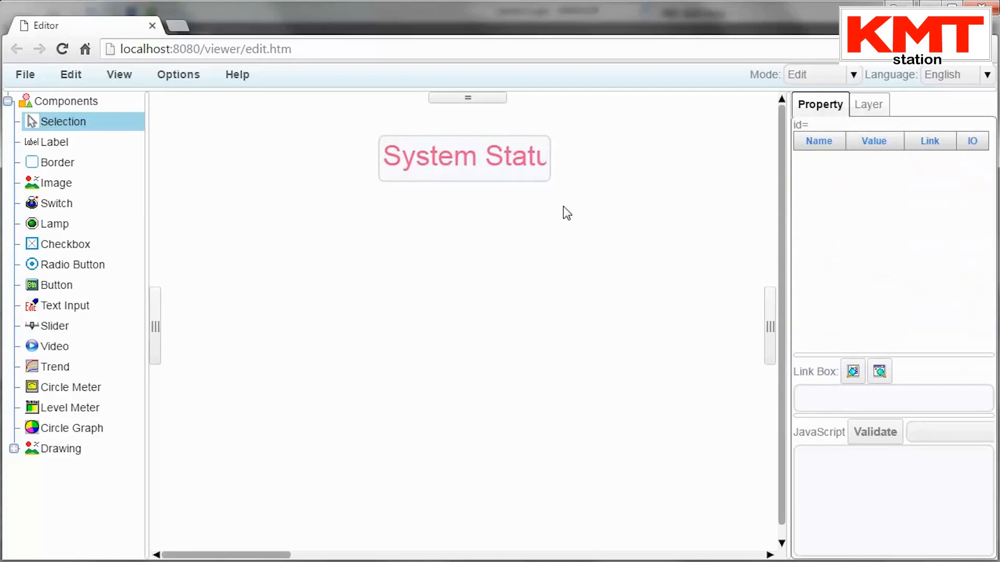
left_click(541, 151)
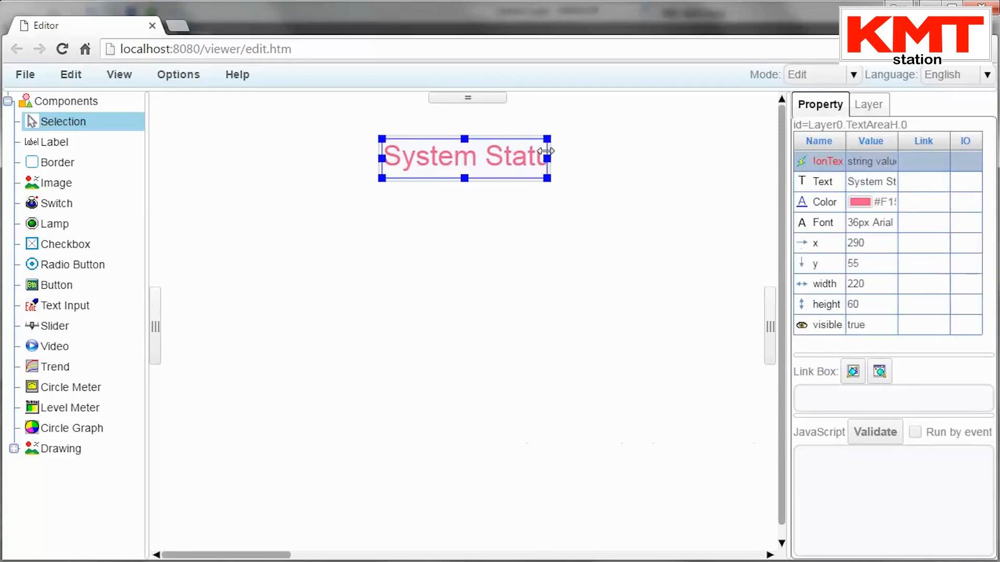
left_click_drag(548, 157, 580, 157)
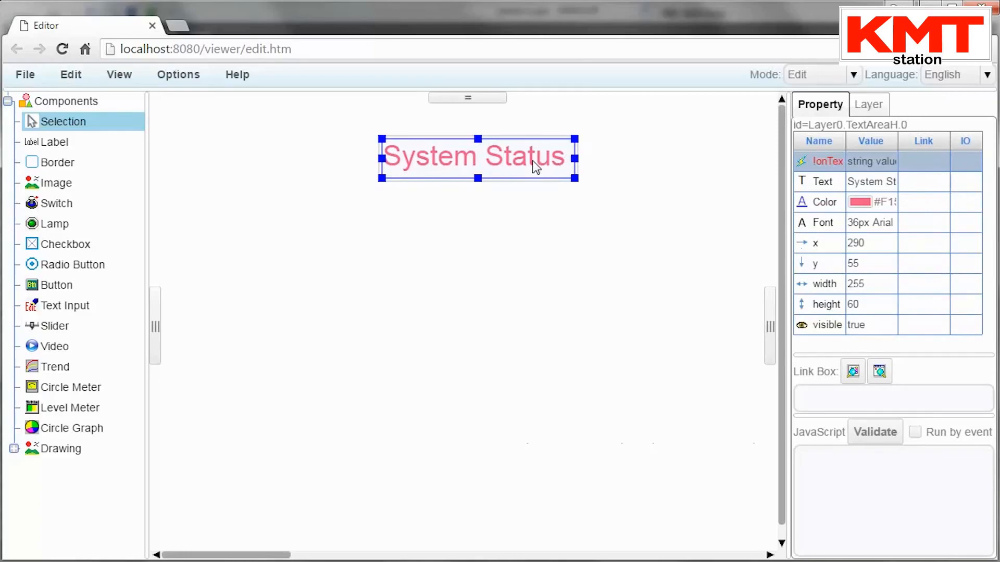
left_click(482, 201)
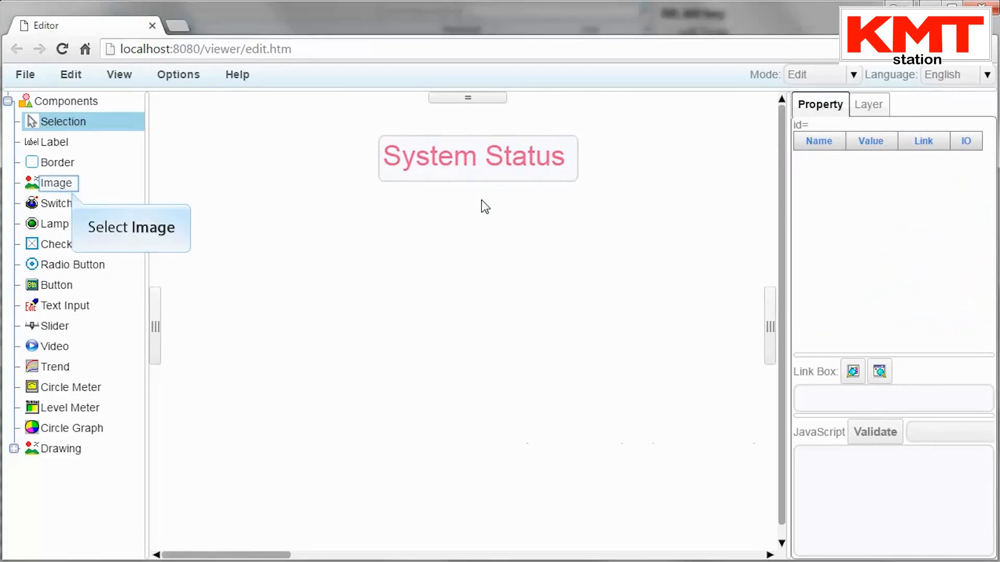
Draw an Image component about 90 wide and 95 high below and left of the System Status title, with Tank1.png as its imgOff picture
left_click(55, 184)
left_click_drag(180, 215, 251, 289)
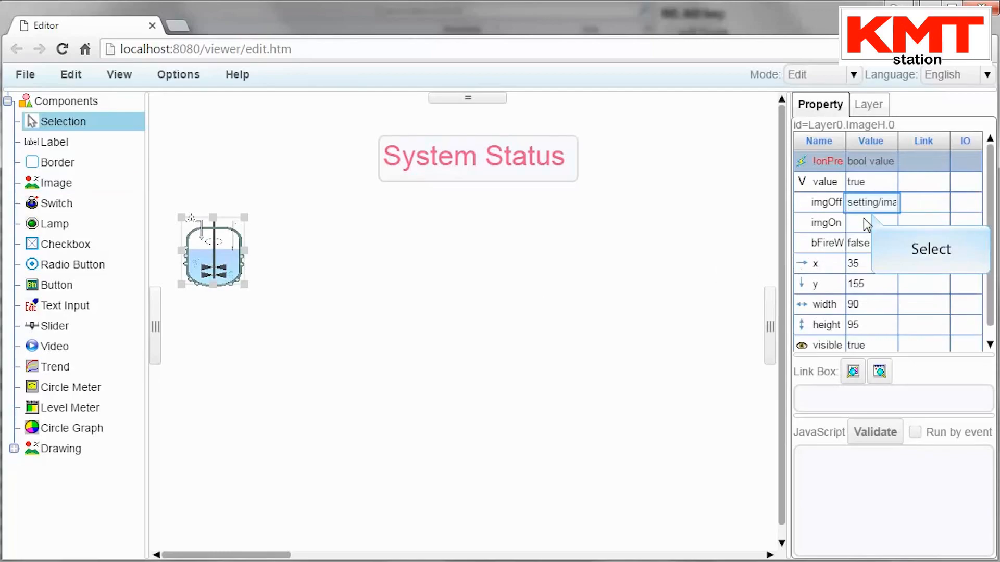
left_click(870, 202)
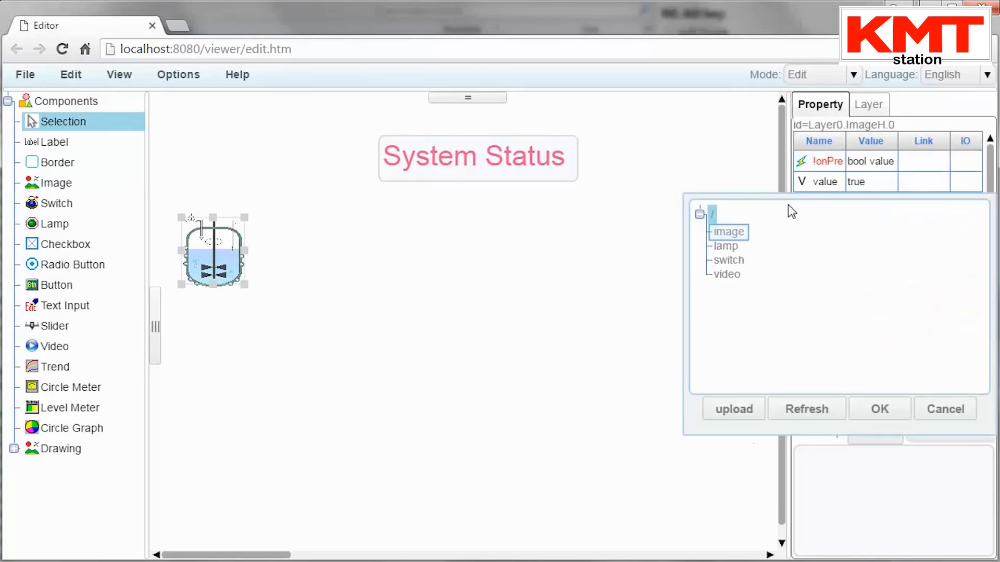
double_click(723, 232)
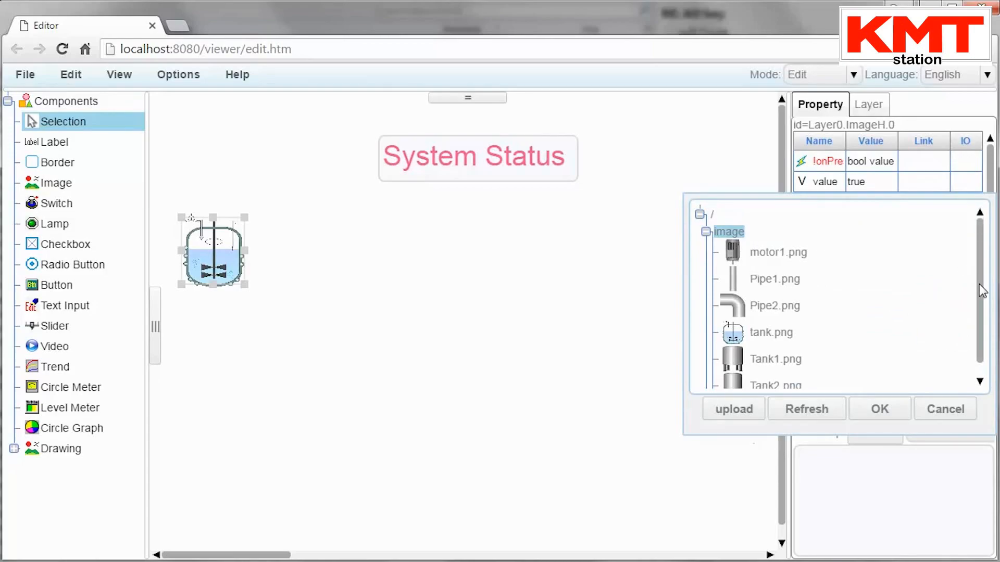
scroll(979, 289, "down", 1)
scroll(979, 297, "down", 2)
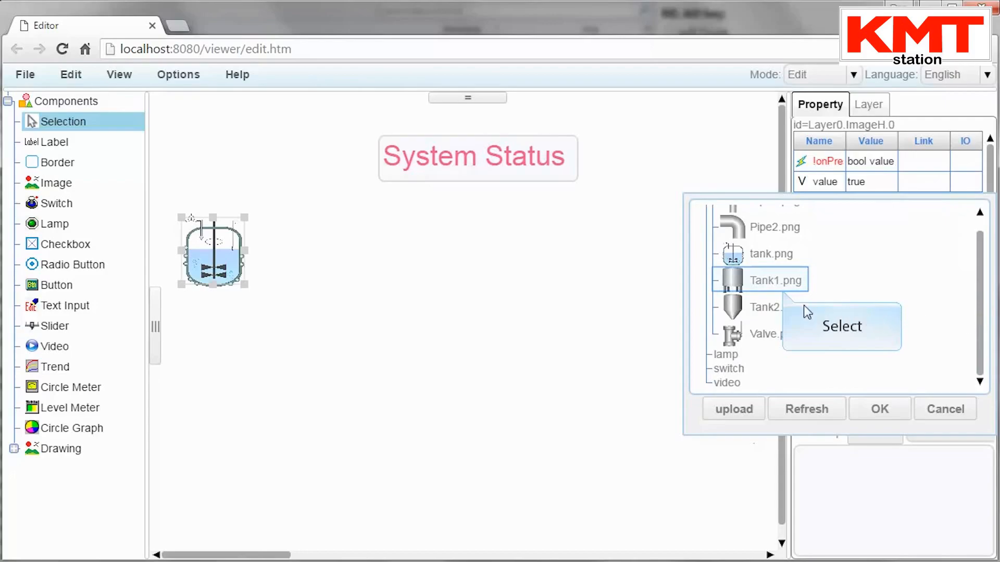
left_click(767, 284)
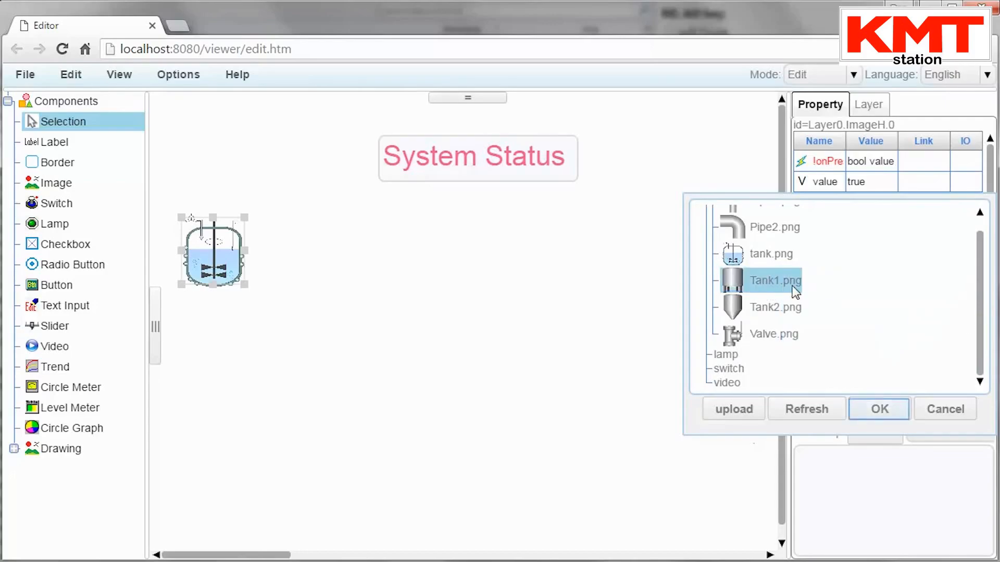
left_click(878, 409)
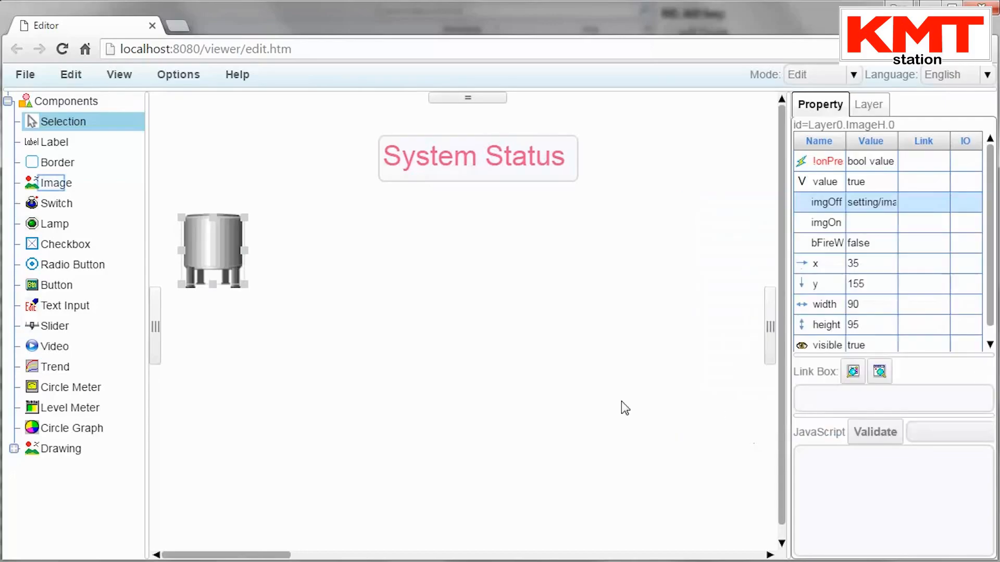
Draw an Image component right of the first tank with Tank2.png as its imgOff picture, and shrink it to about 80 by 90
left_click(52, 183)
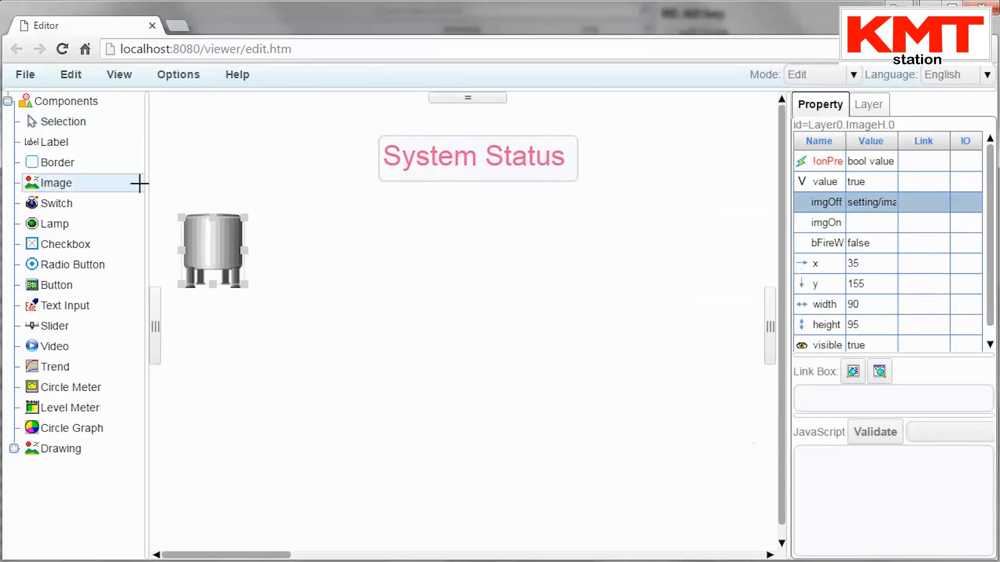
left_click_drag(299, 217, 388, 294)
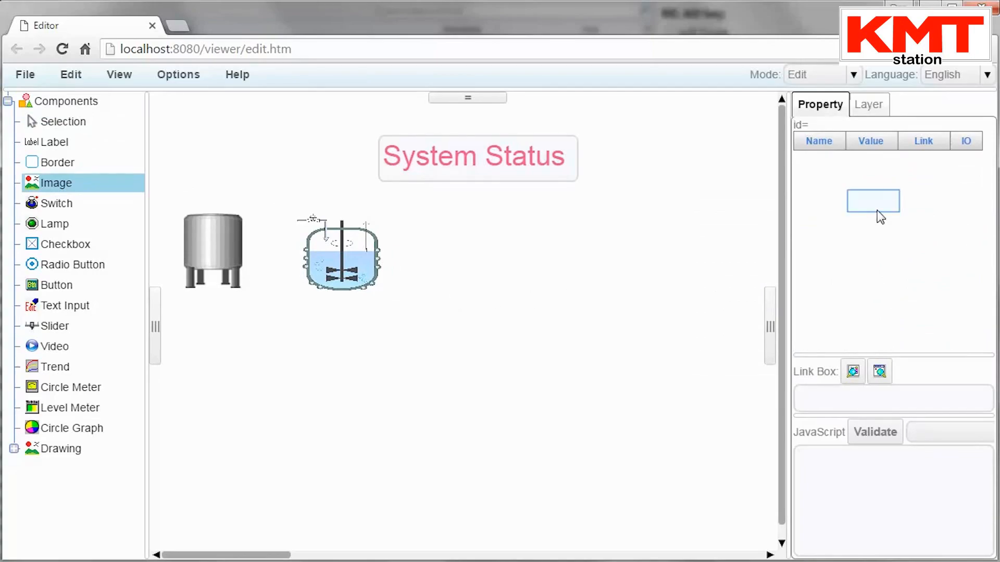
left_click(879, 203)
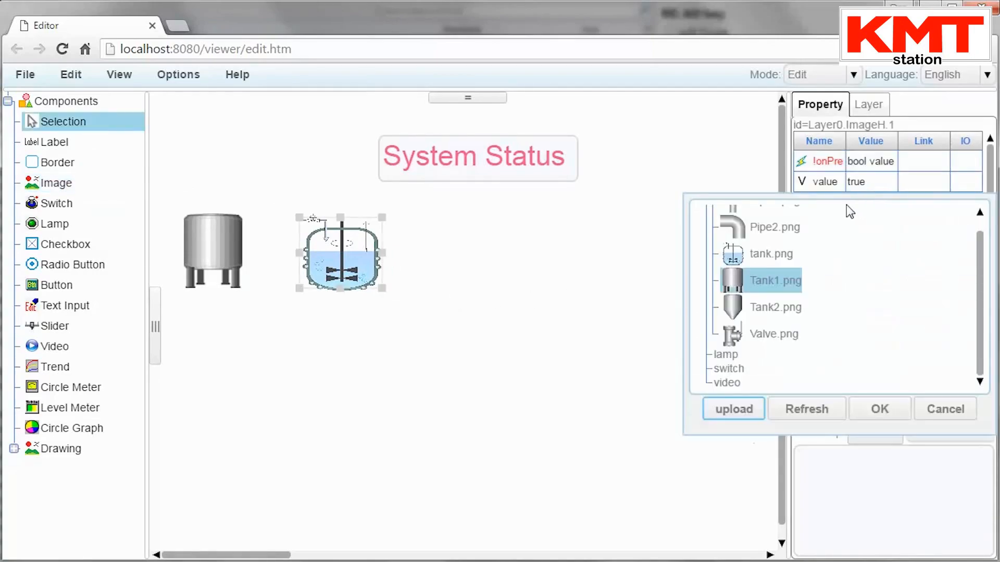
left_click(776, 312)
left_click(884, 409)
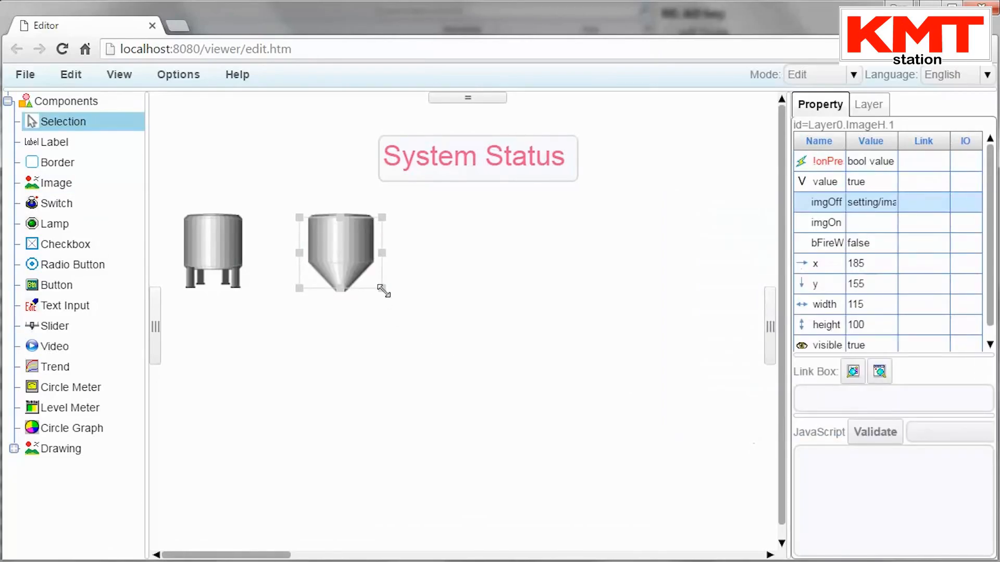
left_click_drag(383, 290, 359, 283)
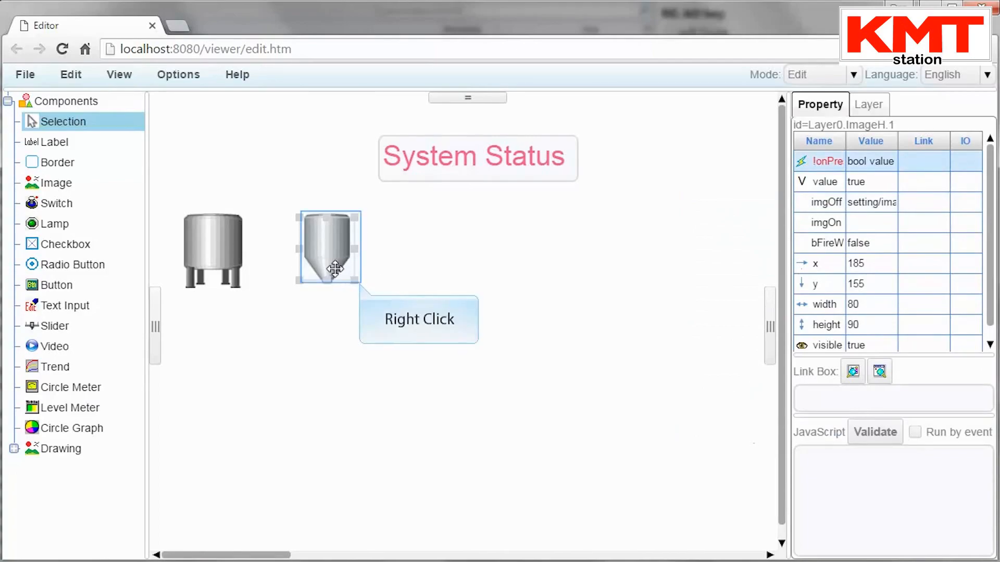
Copy the conical tank, paste it, and move the copy right of the original to about x 315, y 153
right_click(330, 241)
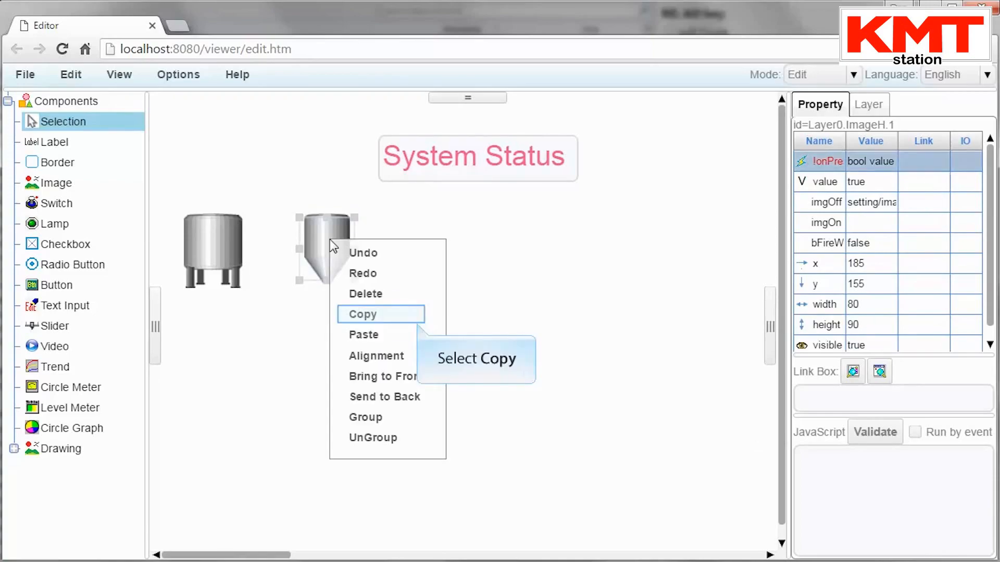
left_click(379, 312)
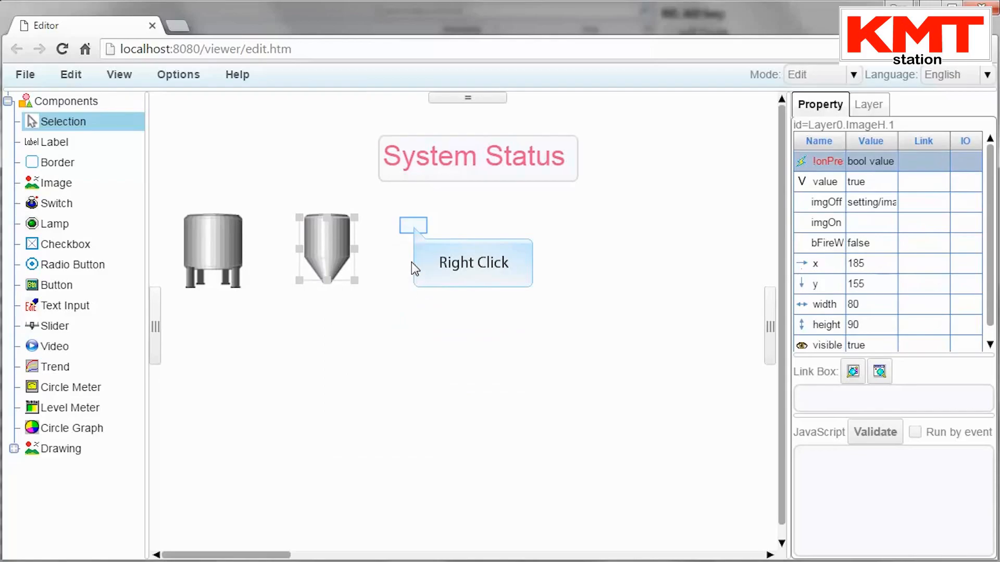
right_click(416, 229)
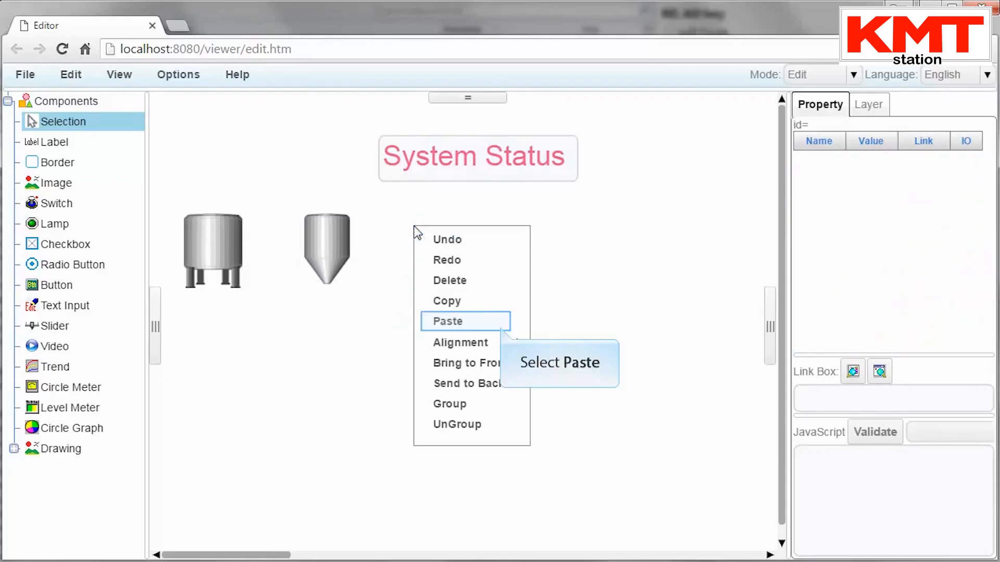
left_click(476, 319)
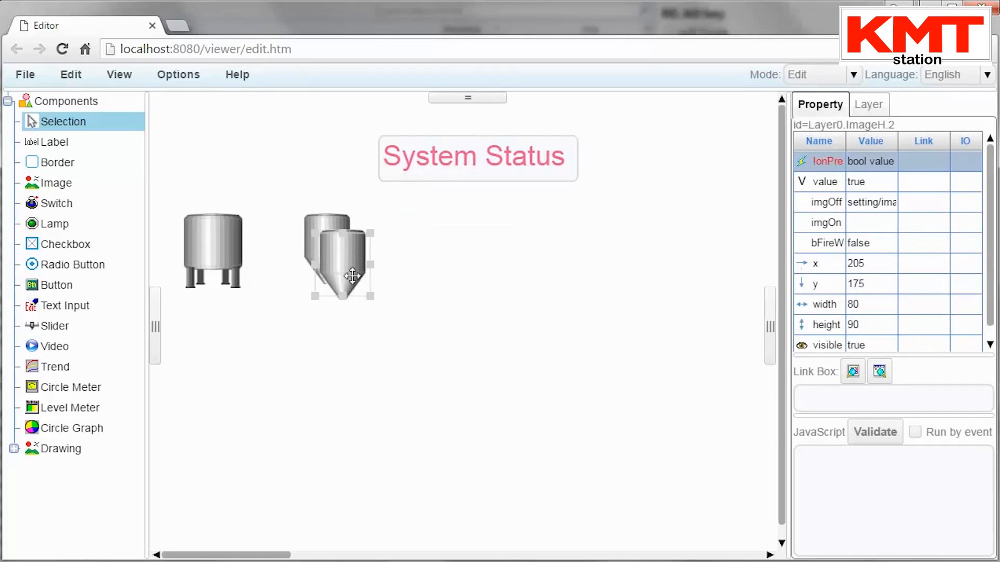
left_click_drag(352, 273, 438, 250)
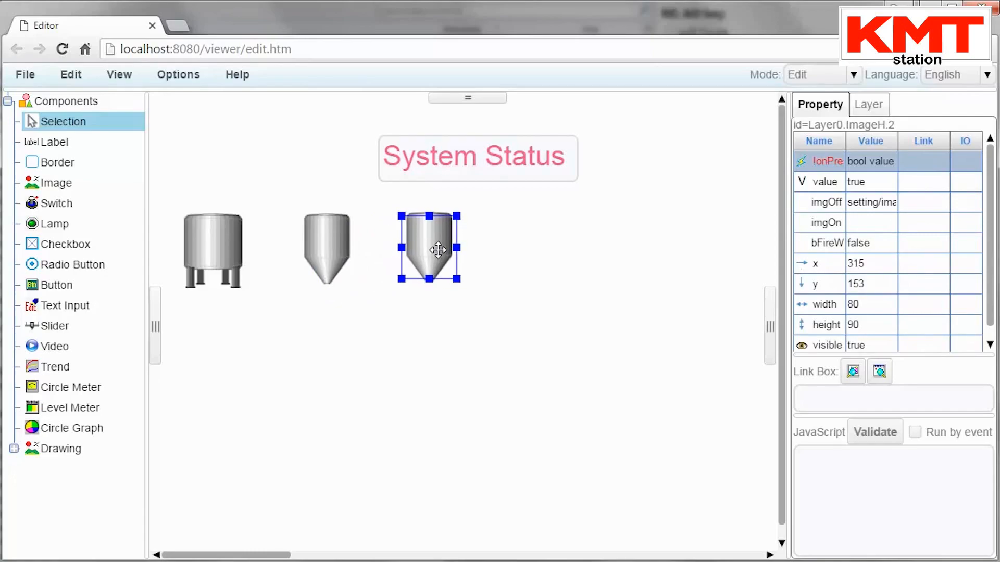
Paste a second copy of the conical tank, move it to about x 452, y 153, and deselect it
right_click(509, 228)
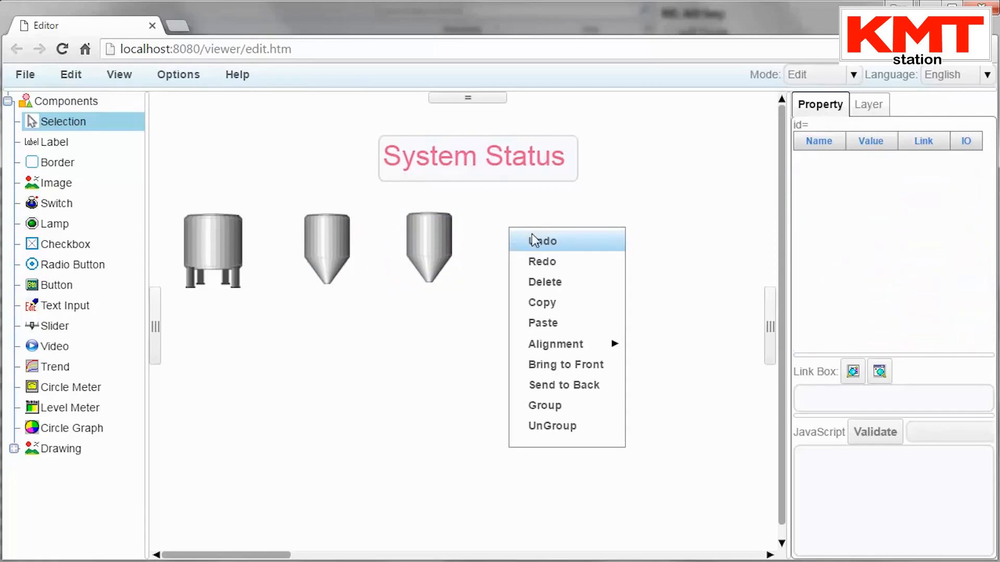
left_click(559, 318)
left_click_drag(364, 276, 543, 243)
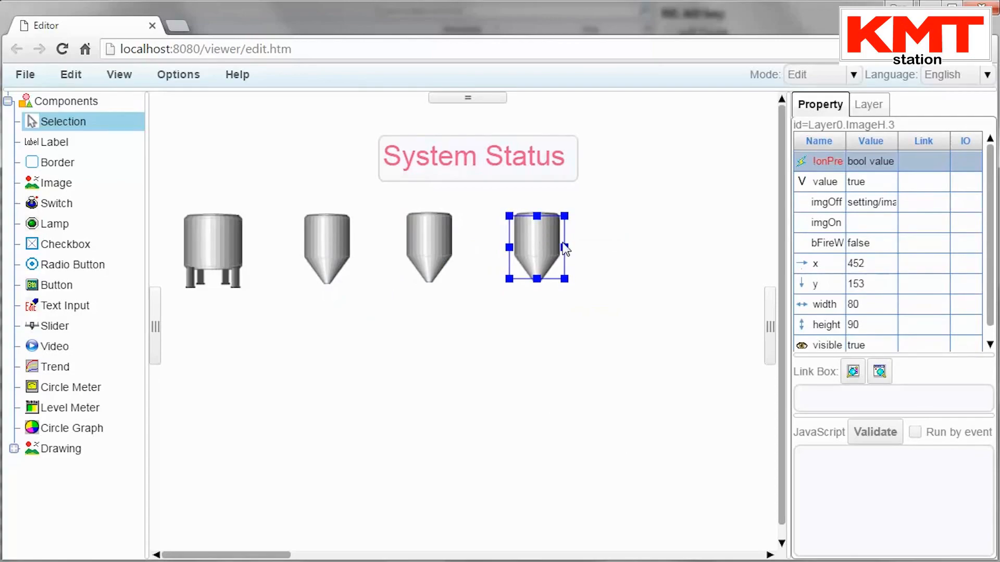
left_click(624, 229)
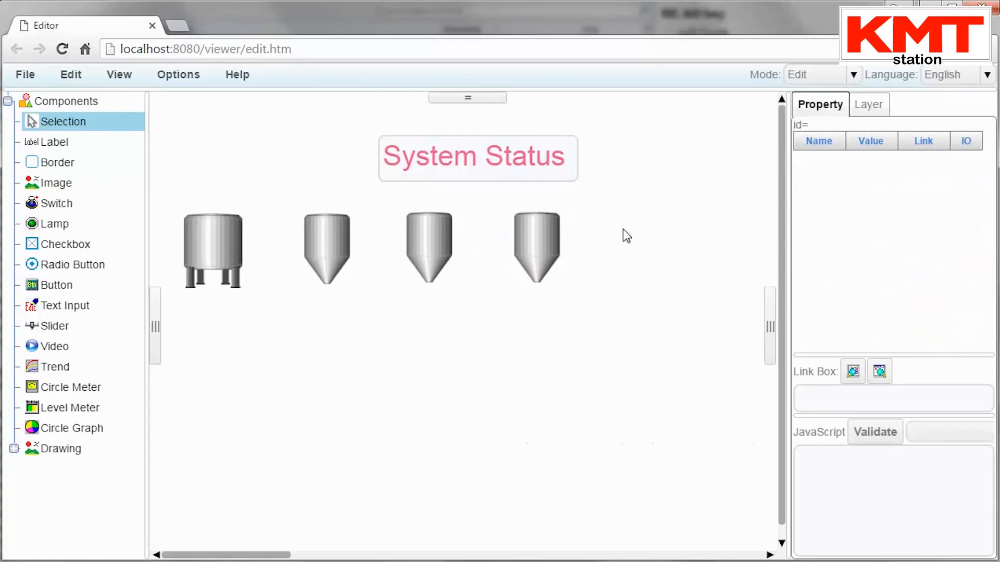
Paste a third copy of the conical tank, move it to the row's right end at about x 578, y 154, and deselect it
right_click(619, 221)
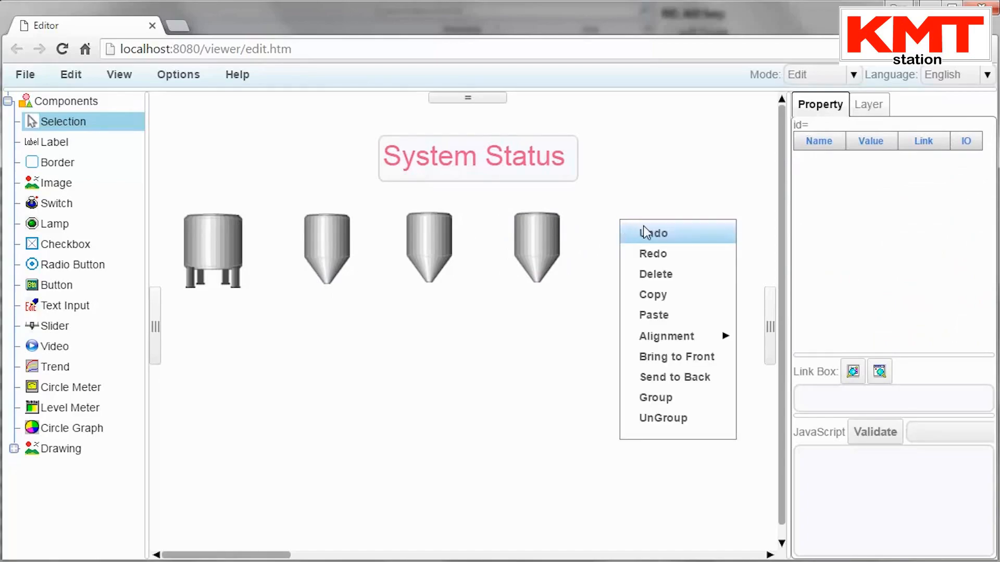
left_click(672, 310)
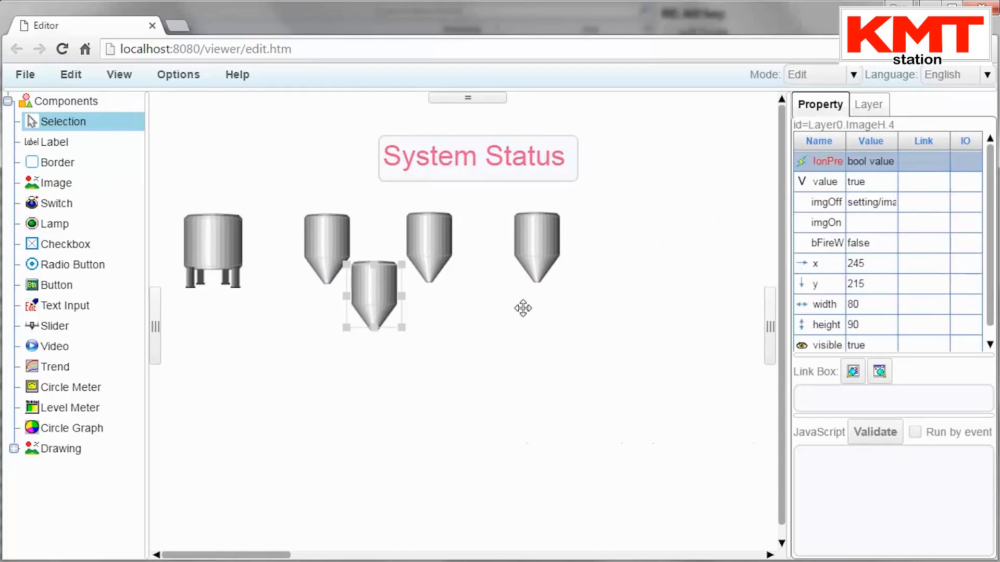
left_click(381, 295)
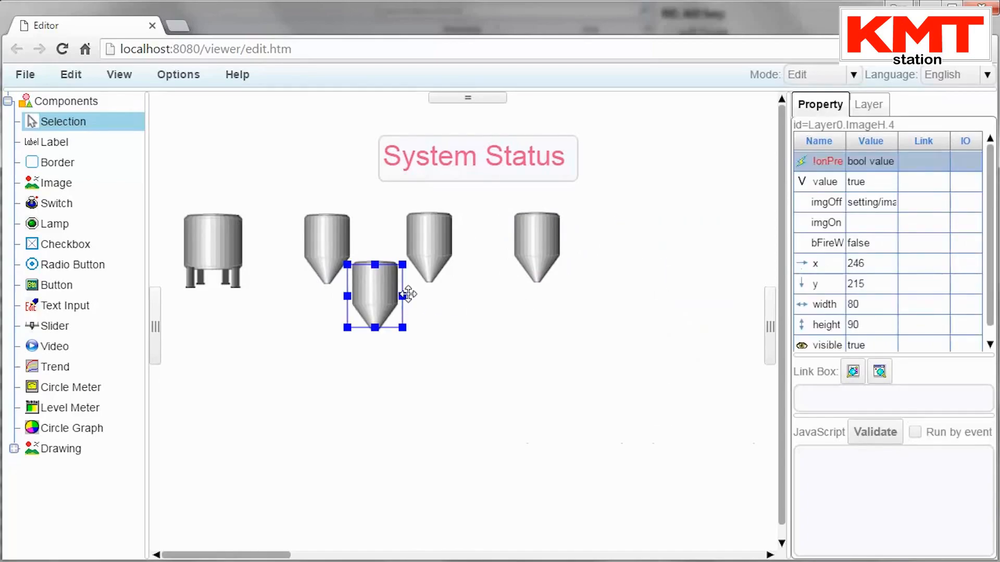
left_click_drag(408, 294, 643, 245)
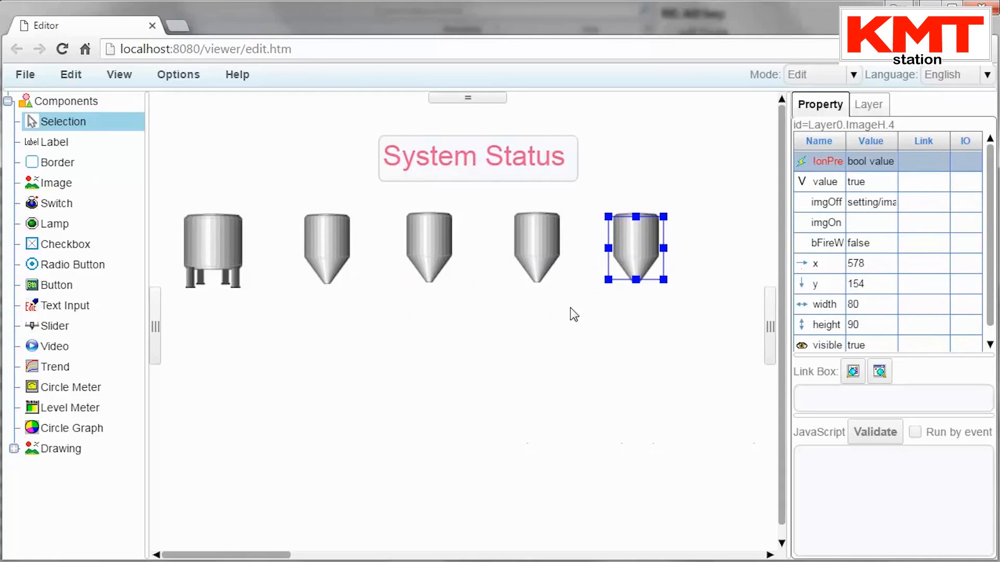
left_click(570, 323)
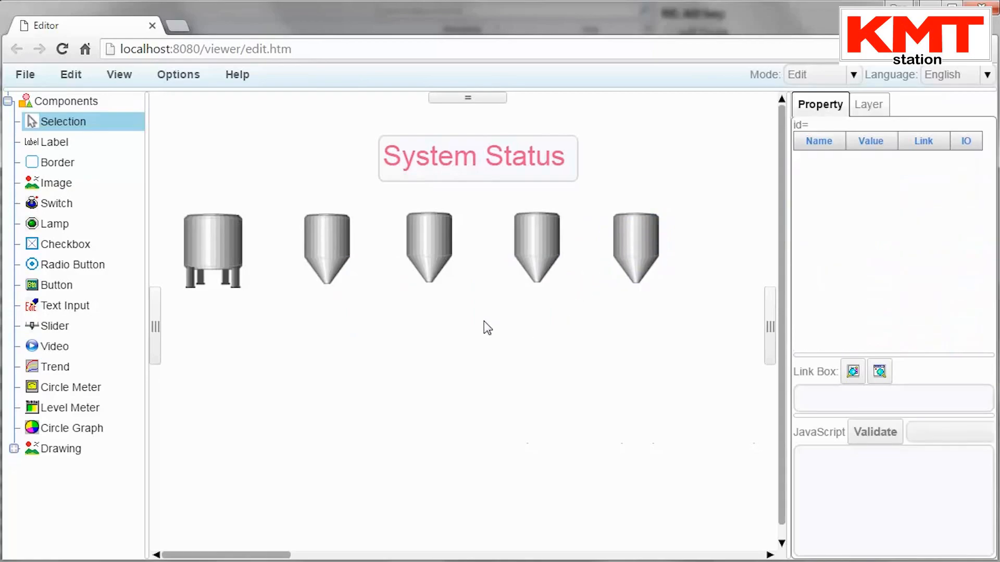
Set the y-coordinate of the legged tank at the row's left end to 160
left_click(224, 245)
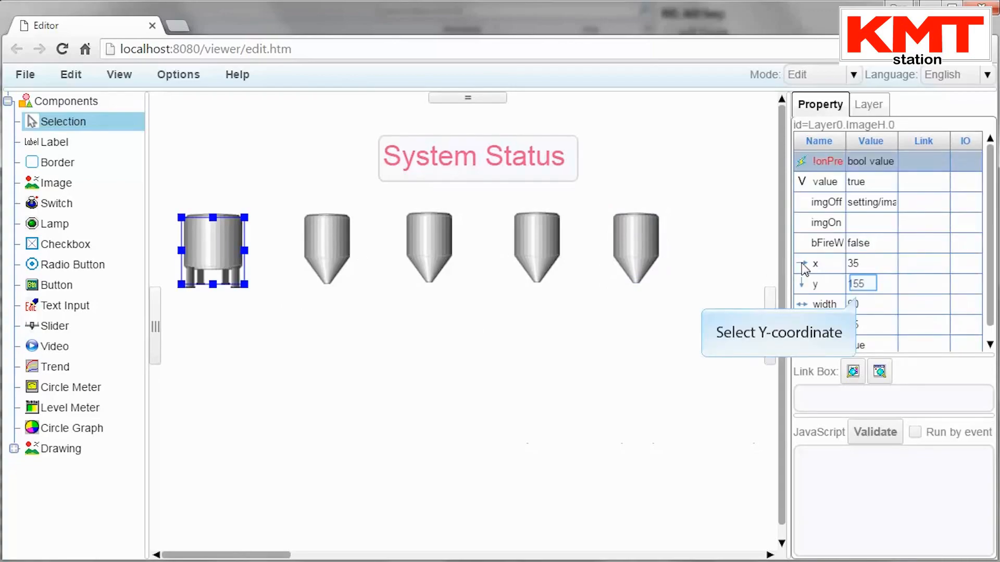
left_click(865, 283)
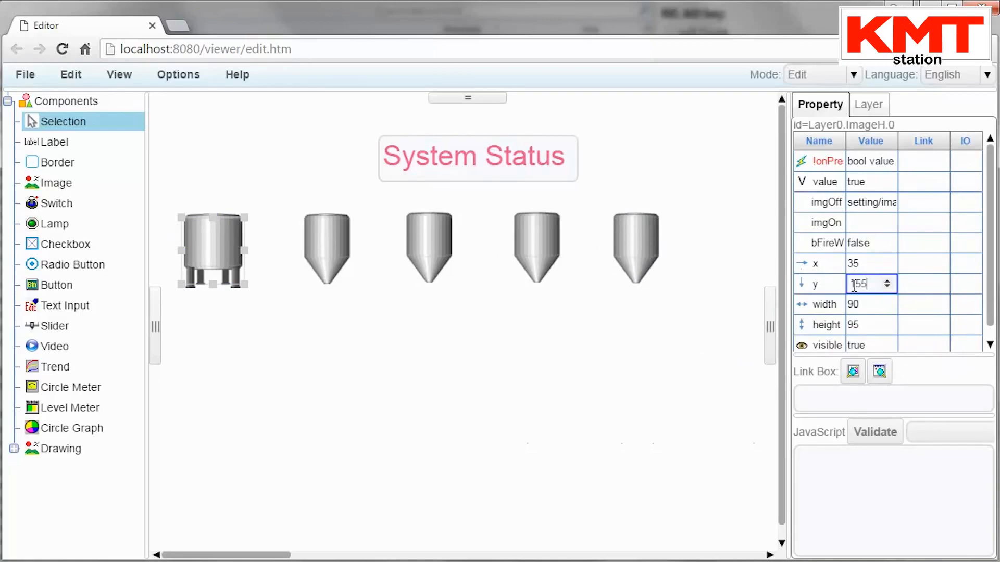
key("BackSpace")
key("BackSpace")
type("60")
key("Return")
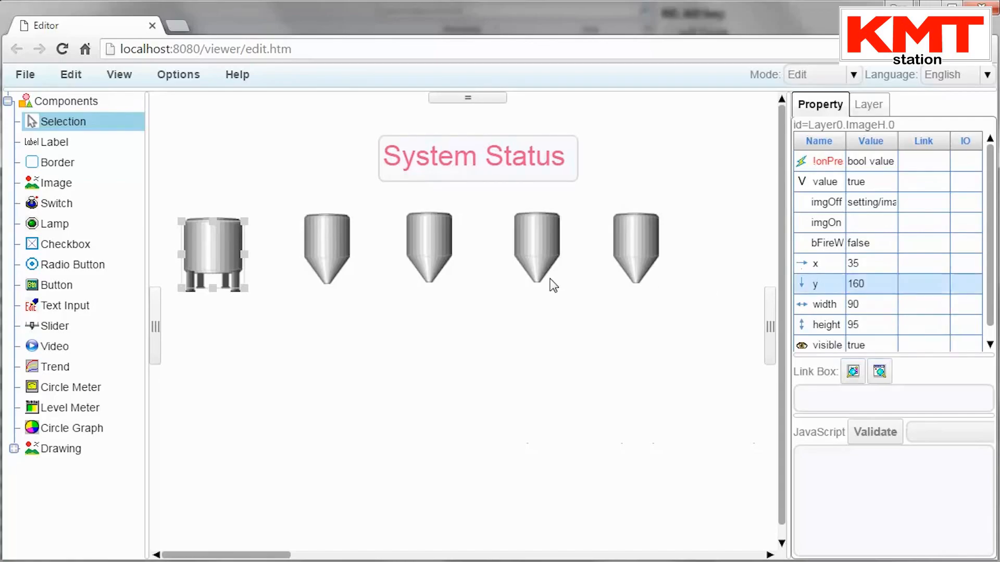
Set the y-coordinate of the conical tank beside the legged tank to 160 and clear the selection
left_click(326, 242)
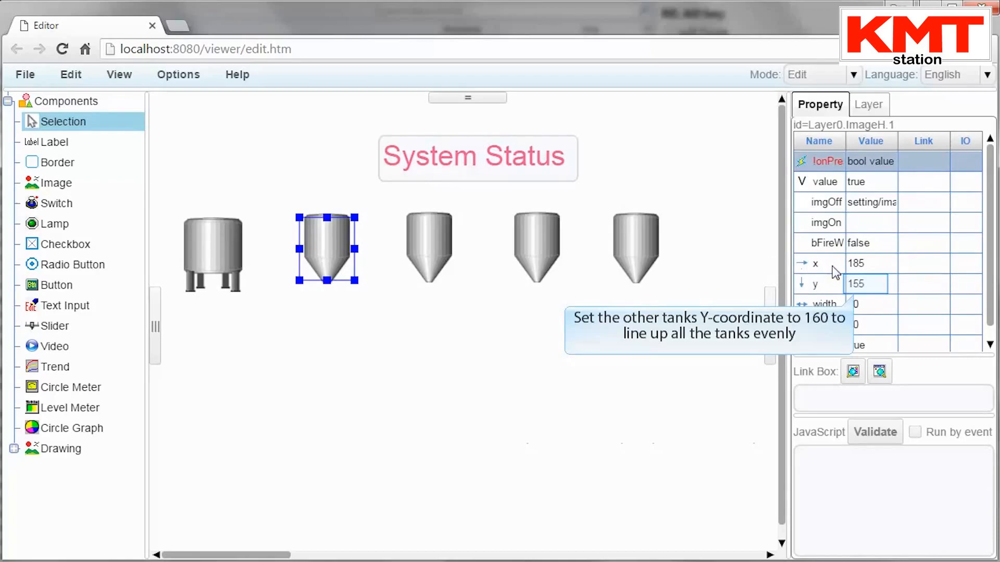
left_click(864, 285)
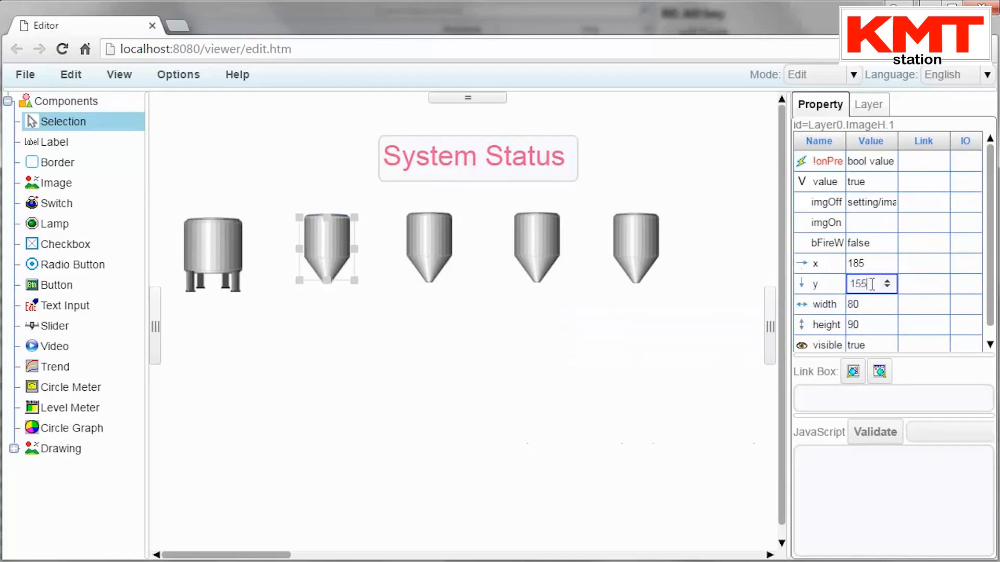
key("BackSpace")
key("BackSpace")
type("60")
key("Return")
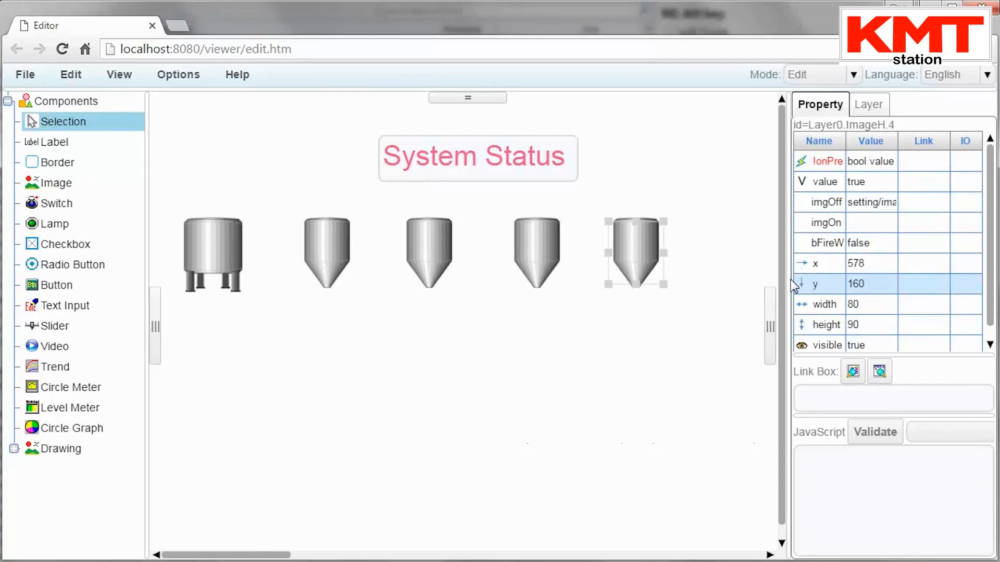
left_click(510, 279)
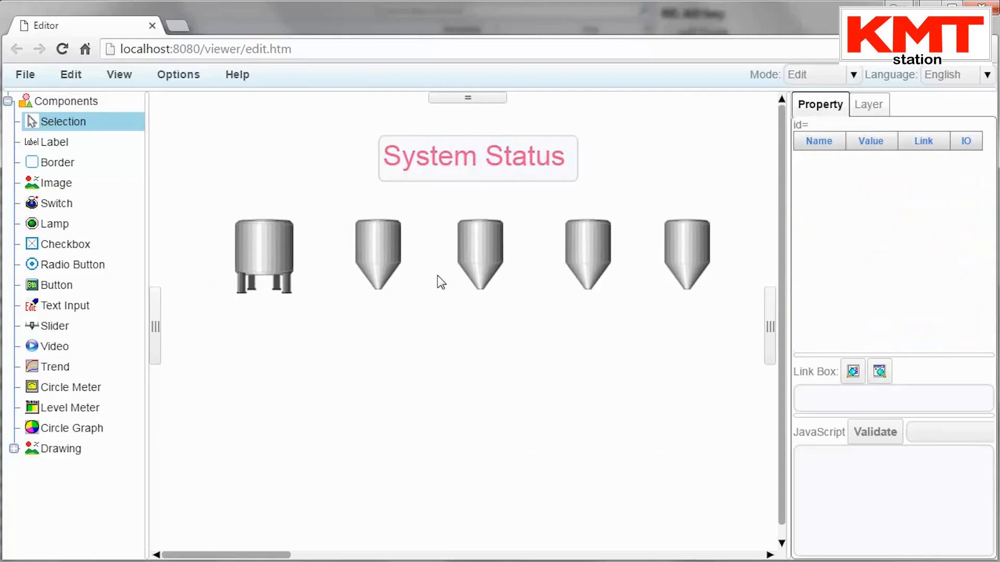
Draw an Image component below the two leftmost tanks with Pipe2.png as its imgOff picture, and shrink it to about 30 by 40
left_click(56, 185)
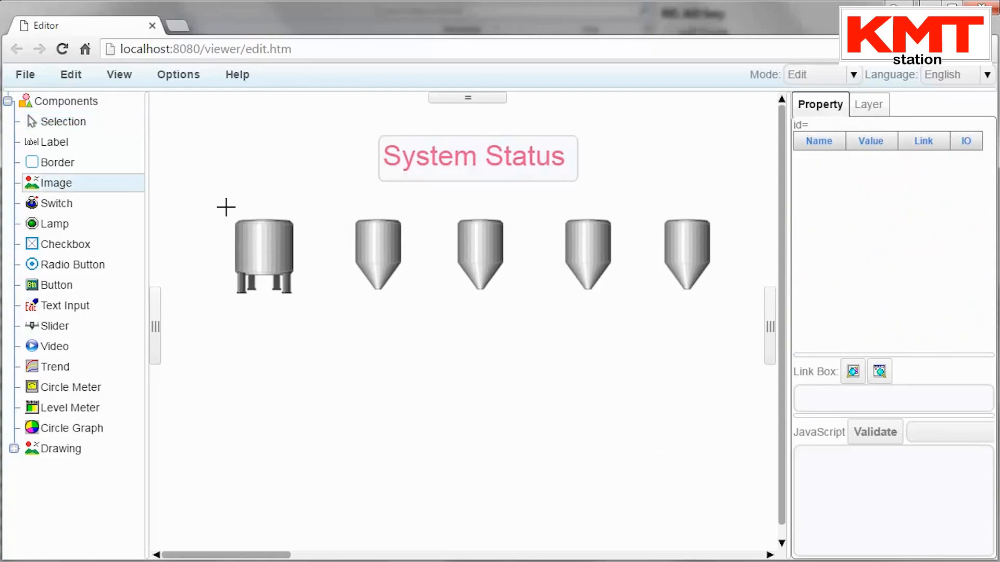
left_click_drag(311, 315, 363, 375)
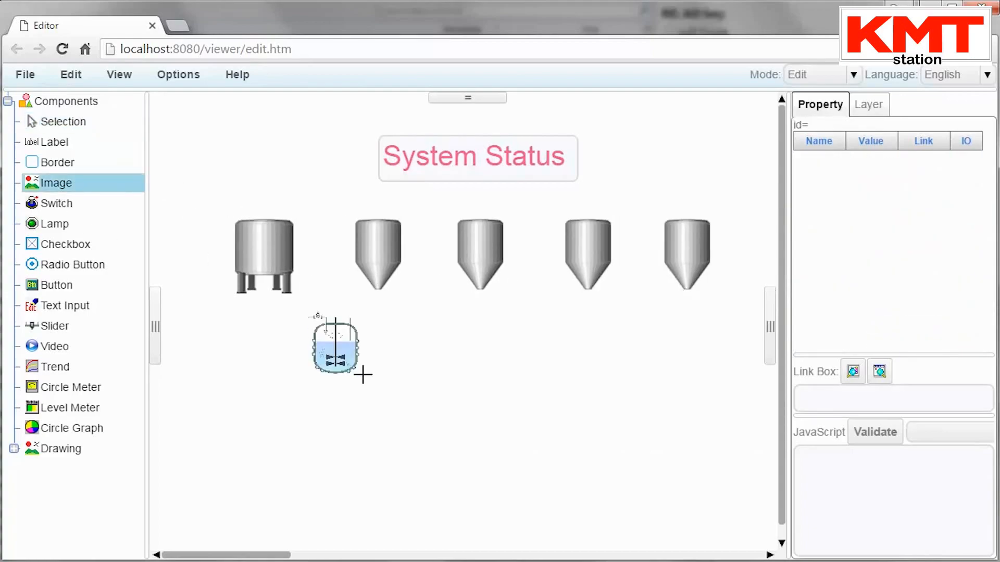
left_click(880, 212)
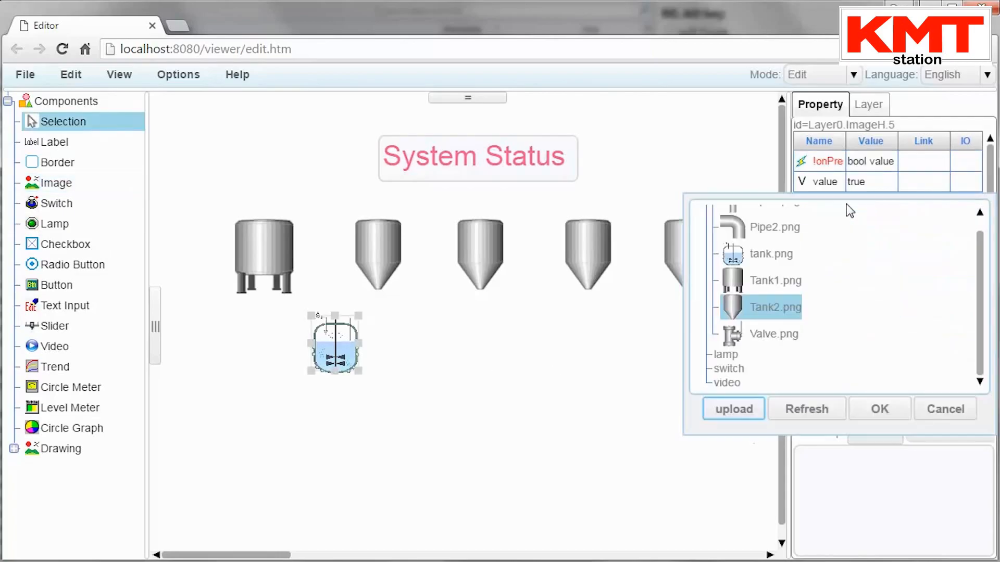
left_click(765, 229)
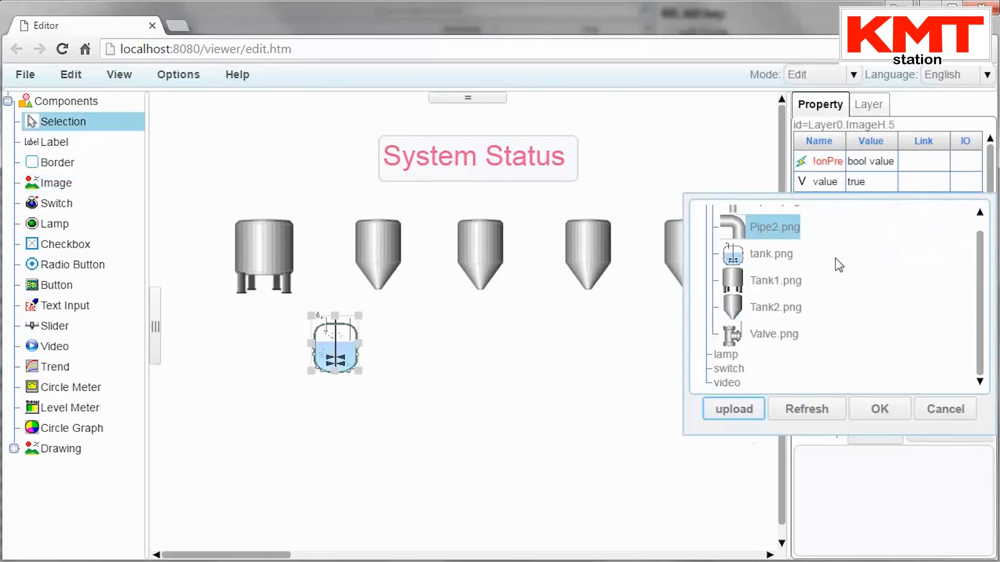
left_click(877, 408)
left_click_drag(359, 371, 331, 338)
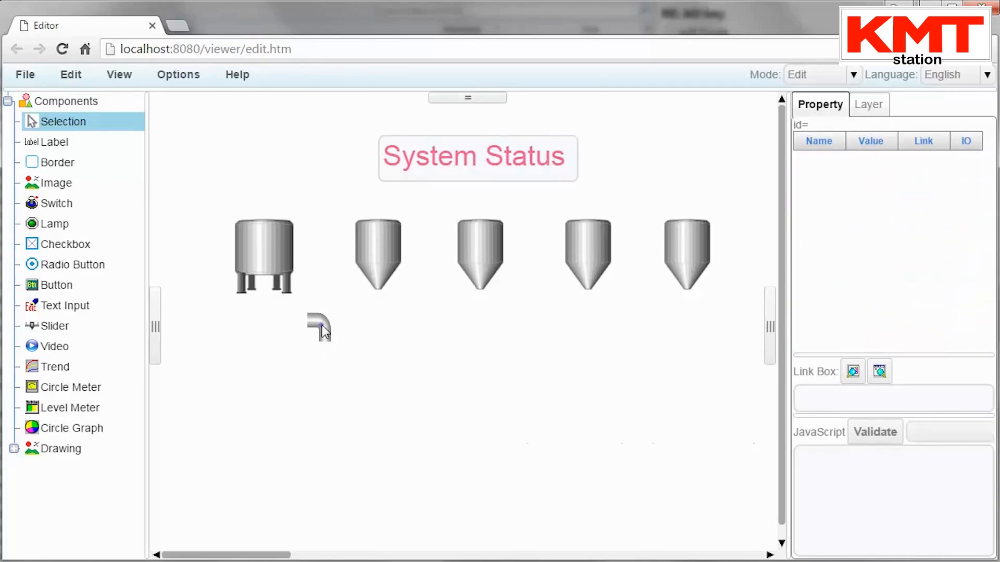
Move the elbow pipe against the legged tank's right side at about x 182, y 196, shrink it to about 25 by 35, and deselect it
left_click(319, 325)
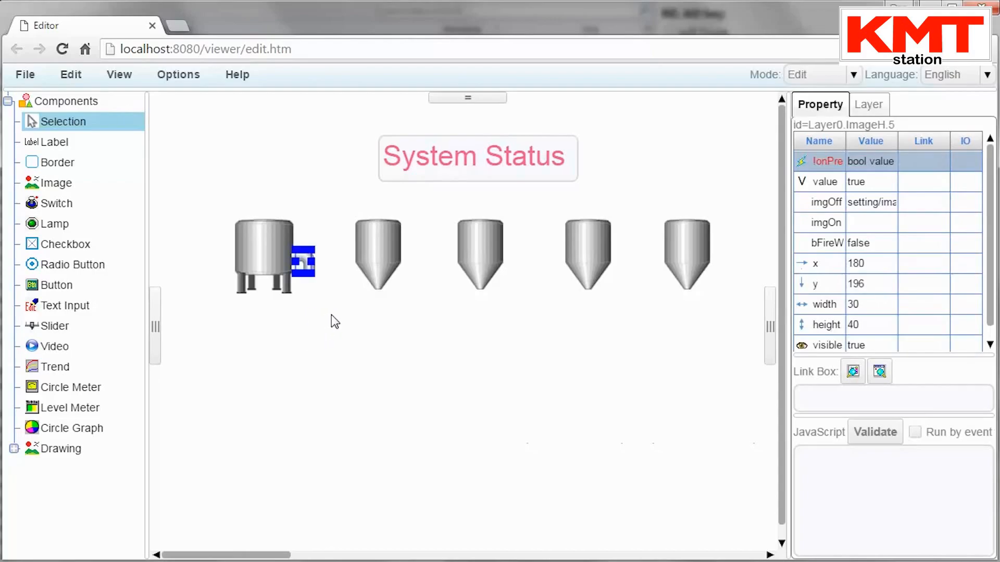
left_click(333, 312)
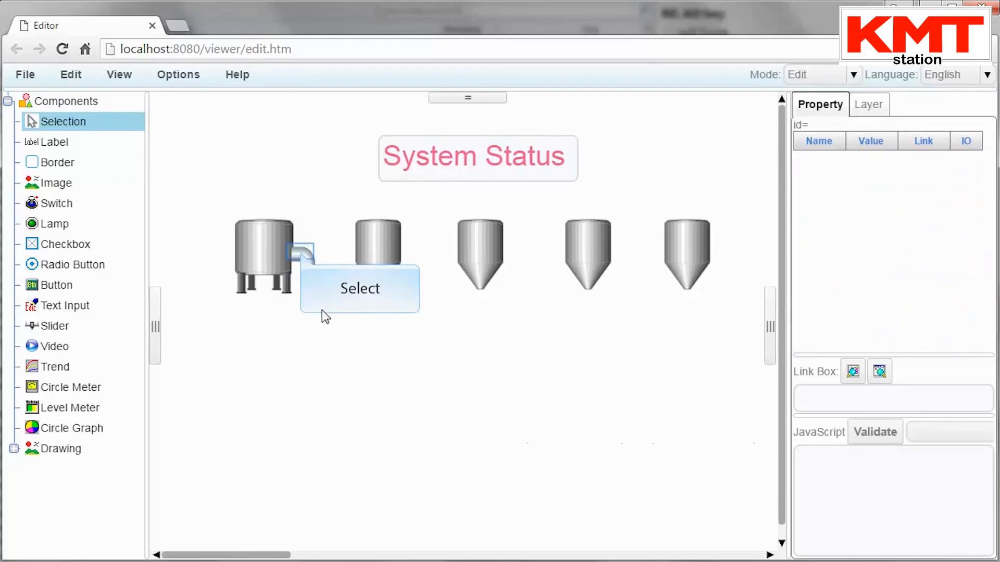
left_click(305, 257)
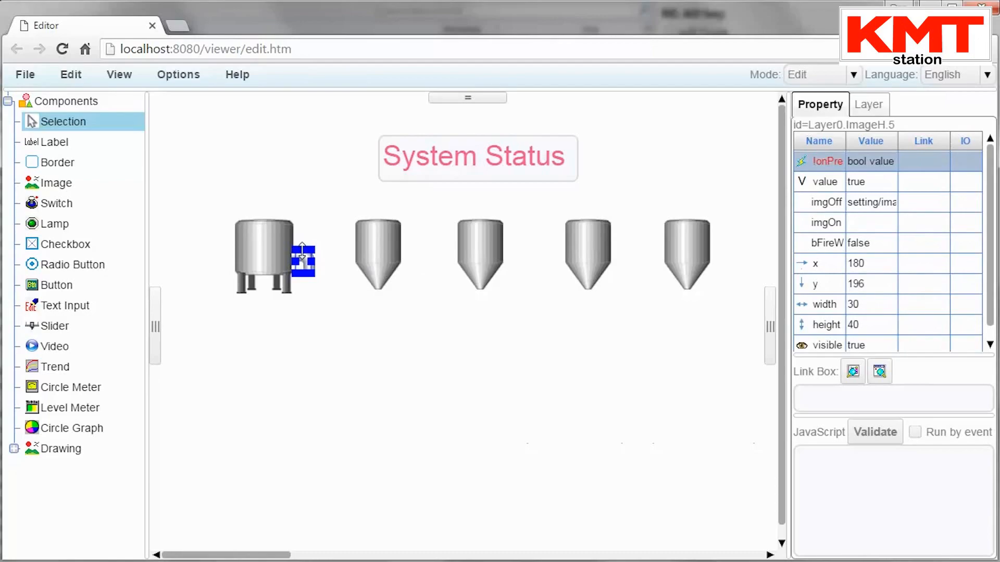
left_click_drag(310, 260, 314, 279)
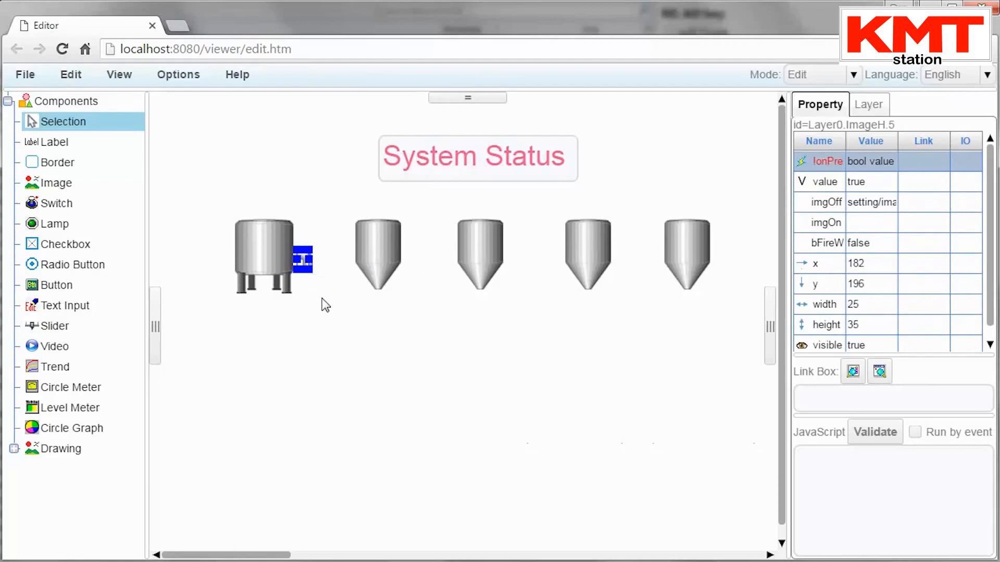
left_click(324, 339)
Add an Image component with Pipe1.png as its imgOff picture, sized about 40 by 105, beneath the elbow pipe at about x 180, y 226
left_click(60, 183)
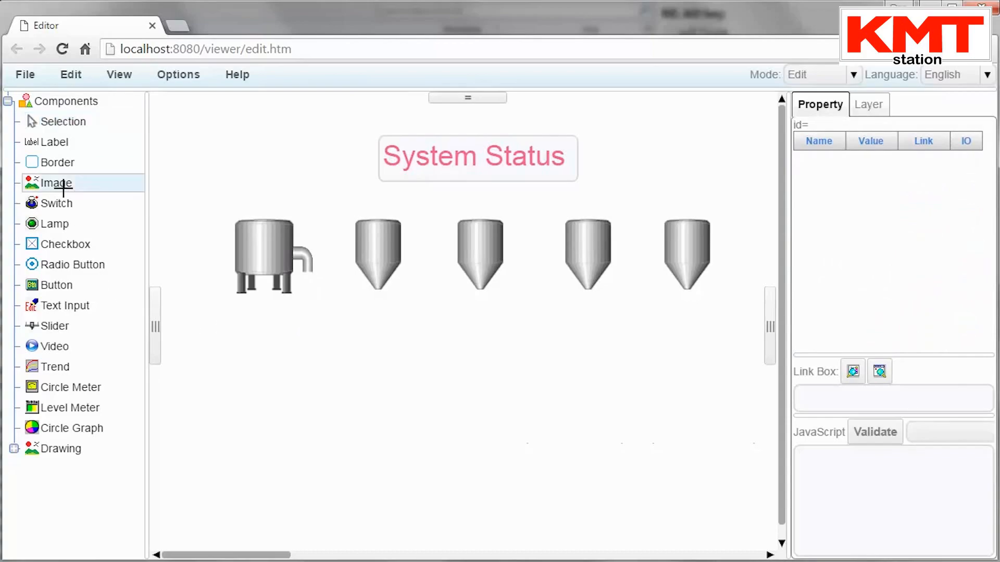
left_click_drag(341, 366, 380, 415)
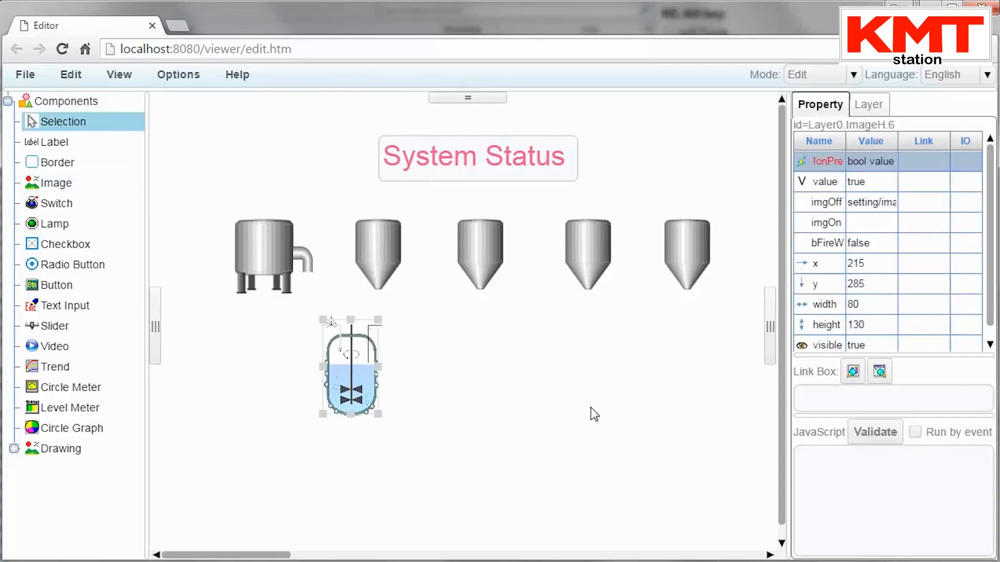
left_click(885, 204)
left_click_drag(979, 280, 984, 246)
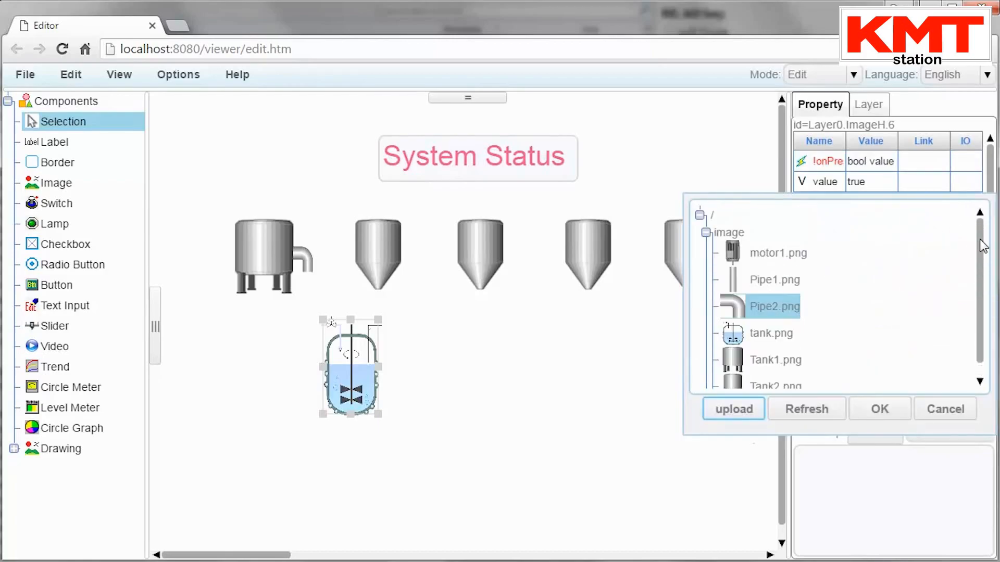
left_click(771, 282)
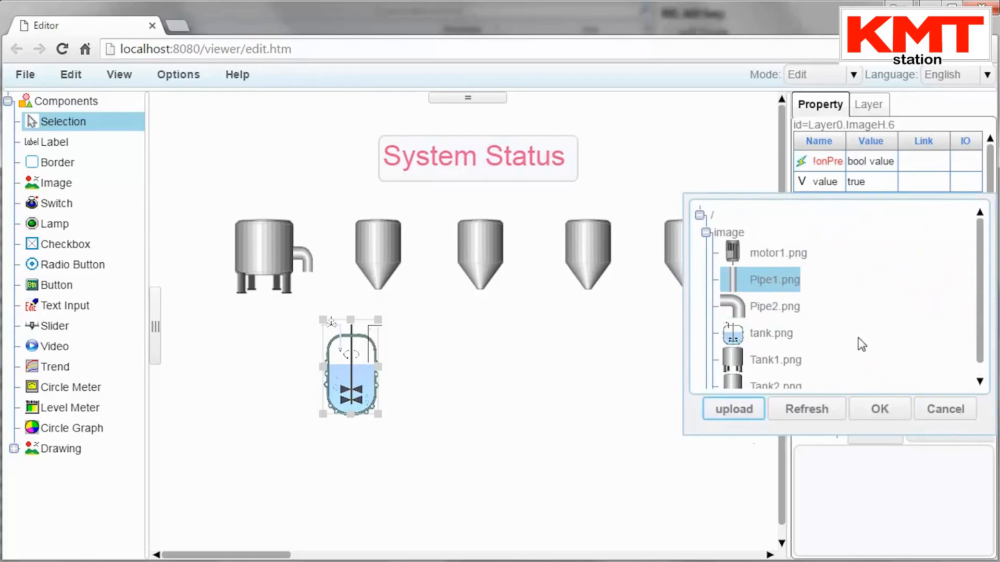
left_click(878, 409)
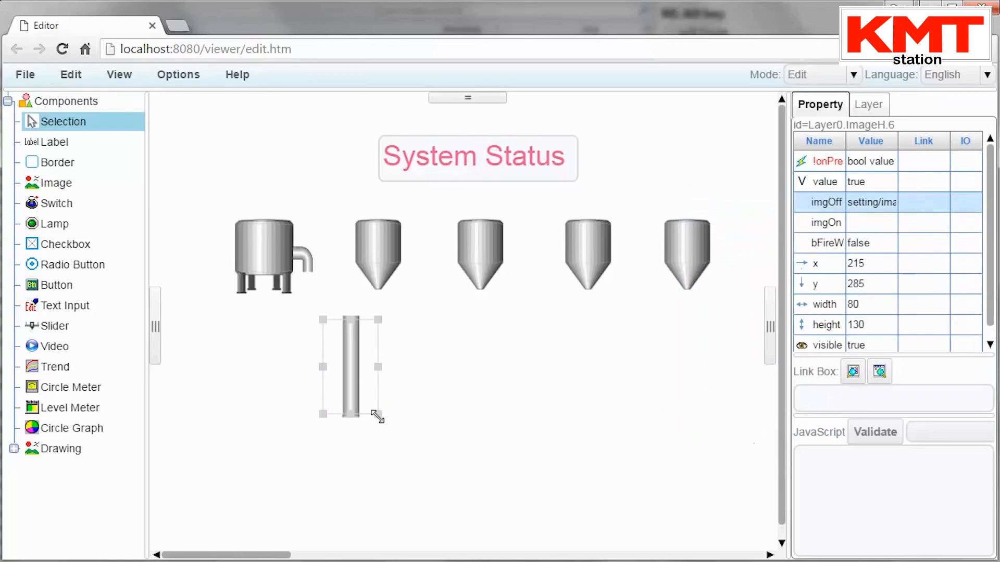
left_click_drag(378, 414, 346, 397)
left_click_drag(330, 359, 304, 325)
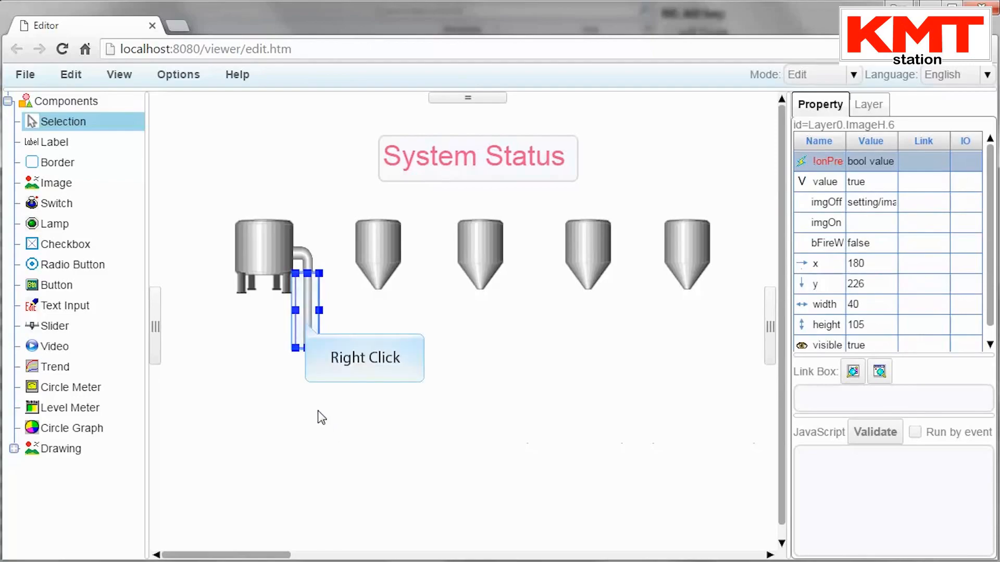
Copy the vertical pipe and place the pasted copy beneath the leftmost conical tank at about x 269, y 246
right_click(308, 322)
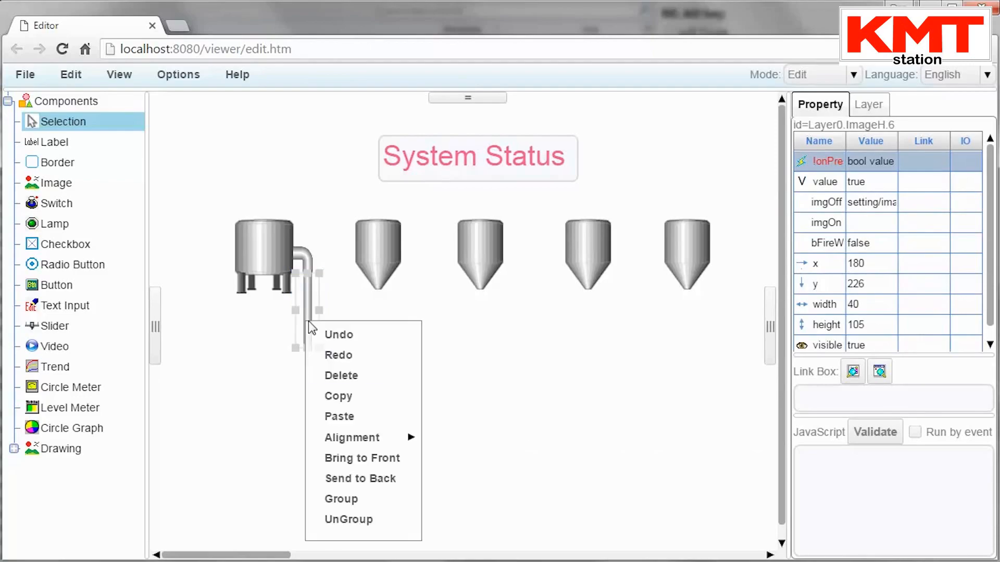
left_click(356, 396)
right_click(383, 336)
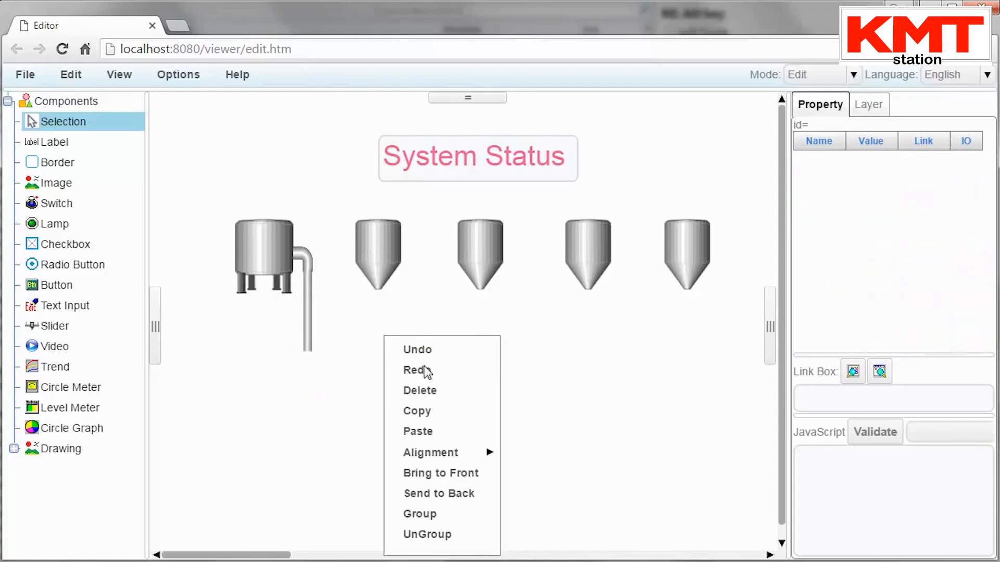
left_click(435, 432)
left_click_drag(321, 324, 377, 326)
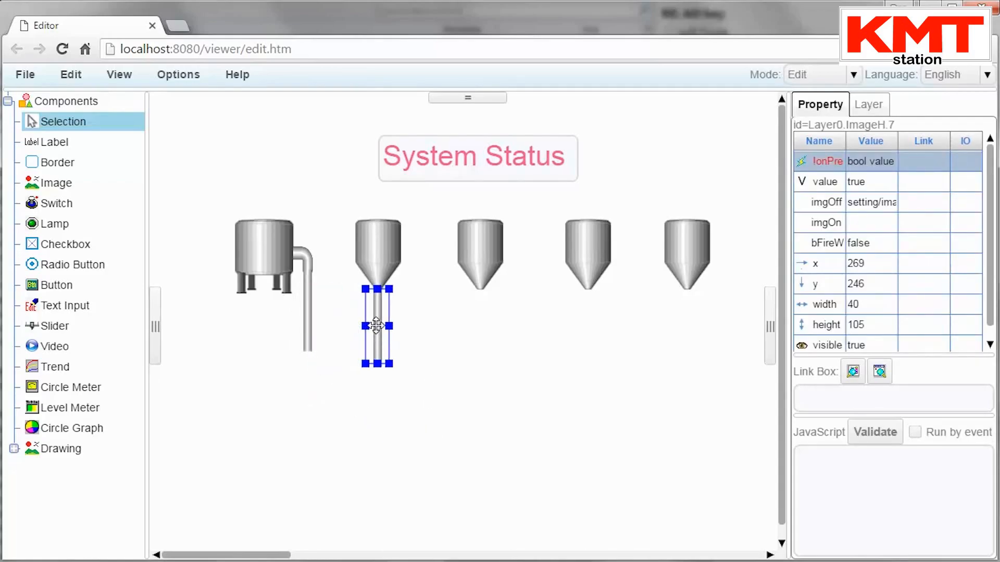
Paste two more vertical pipes, one beneath the second conical tank at about x 401, y 248 and one beneath the third
right_click(454, 336)
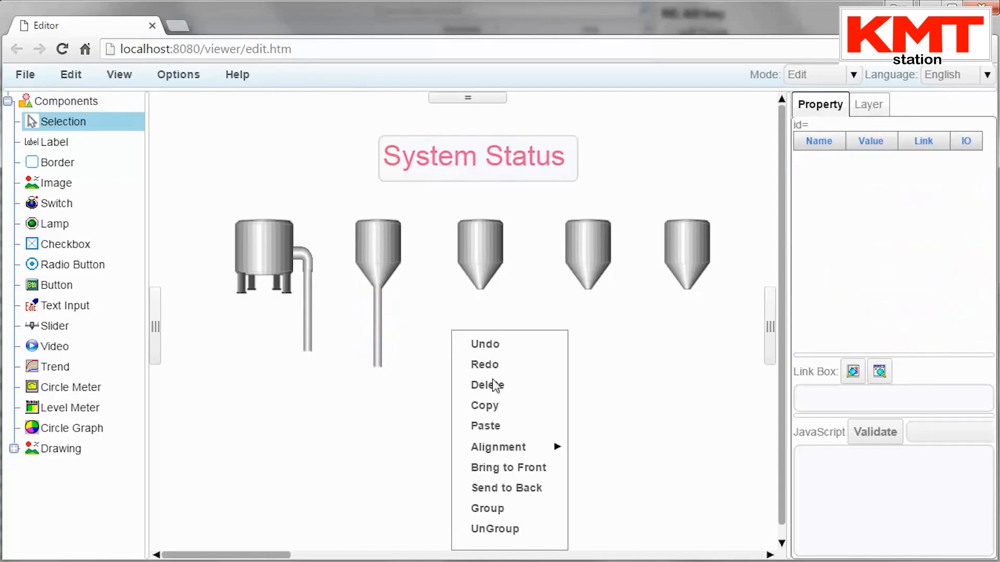
left_click(499, 426)
left_click_drag(342, 326, 485, 313)
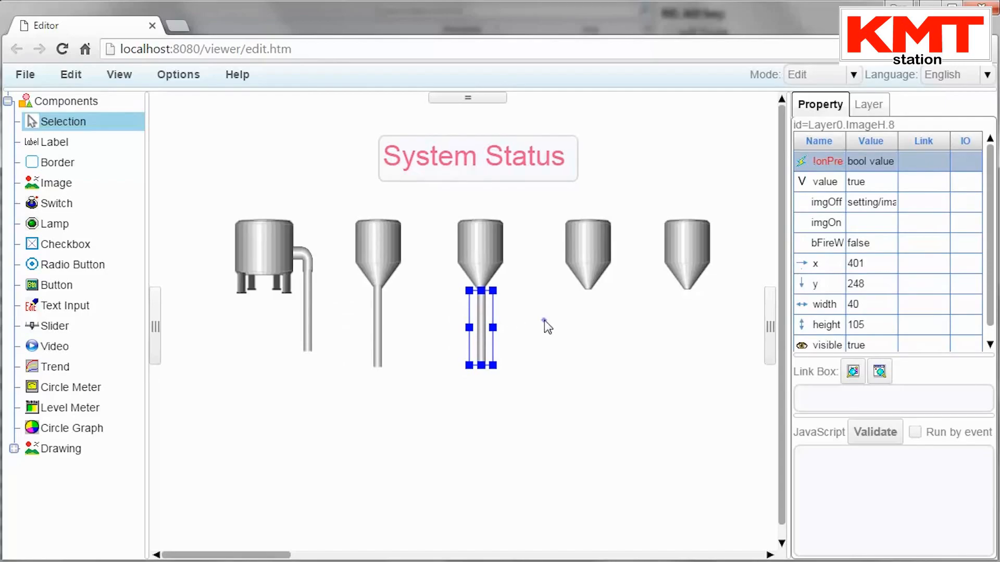
right_click(545, 320)
left_click(577, 414)
left_click_drag(360, 350, 591, 321)
left_click(635, 338)
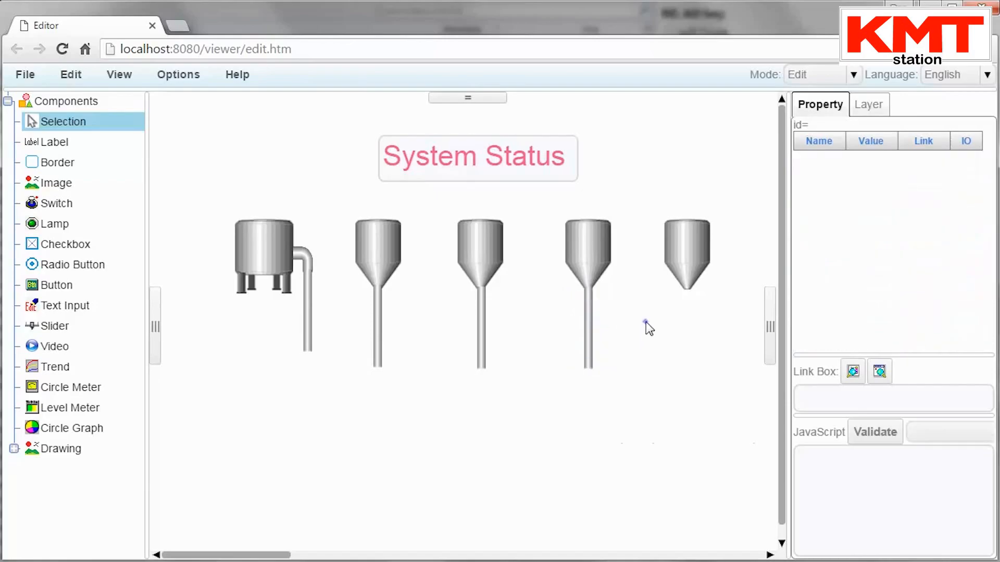
Paste a vertical pipe beneath the rightmost tank at about x 663, y 247, and shift the second conical tank's pipe to x 400
right_click(645, 322)
left_click(727, 422)
left_click_drag(641, 354, 685, 315)
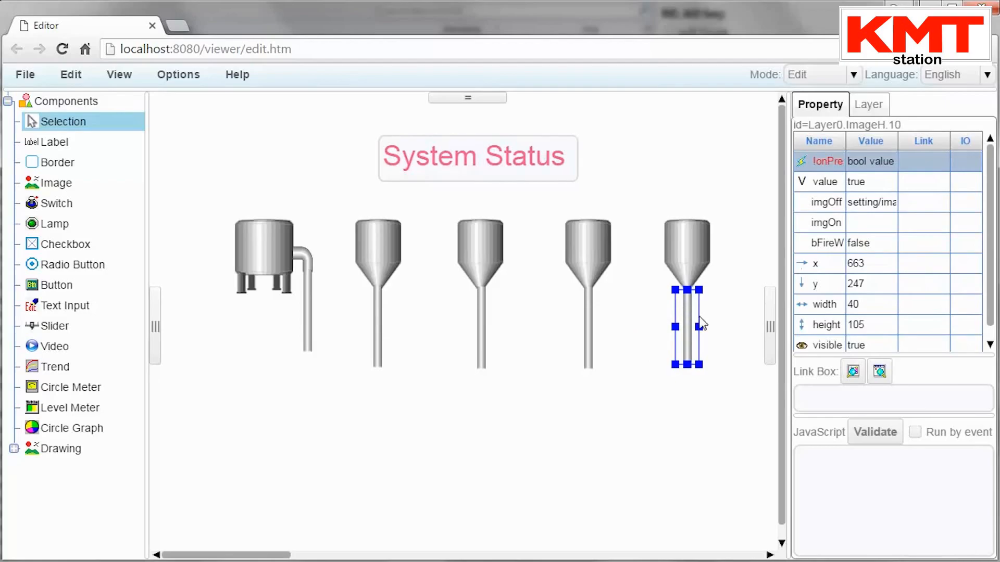
left_click(730, 339)
left_click(483, 327)
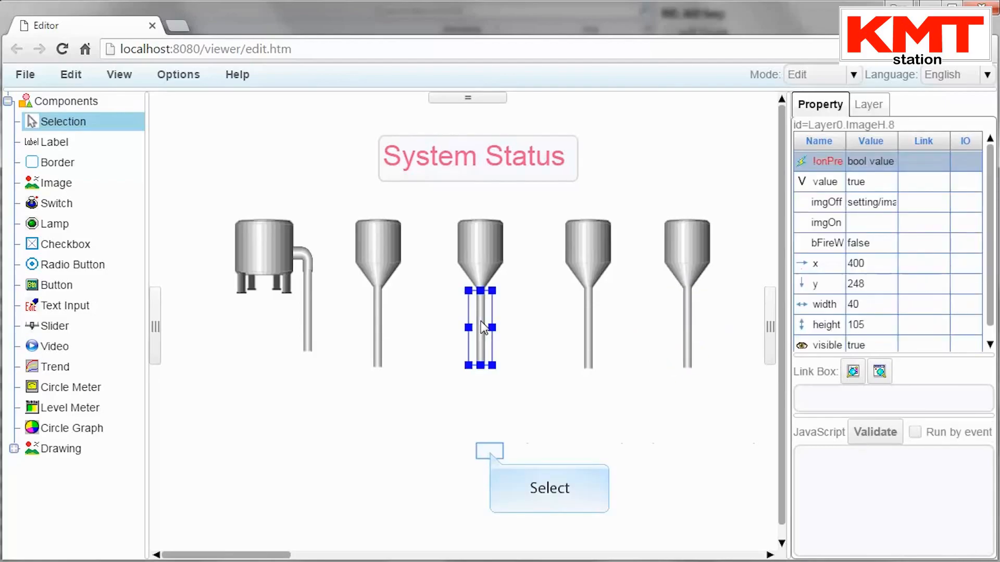
left_click(490, 452)
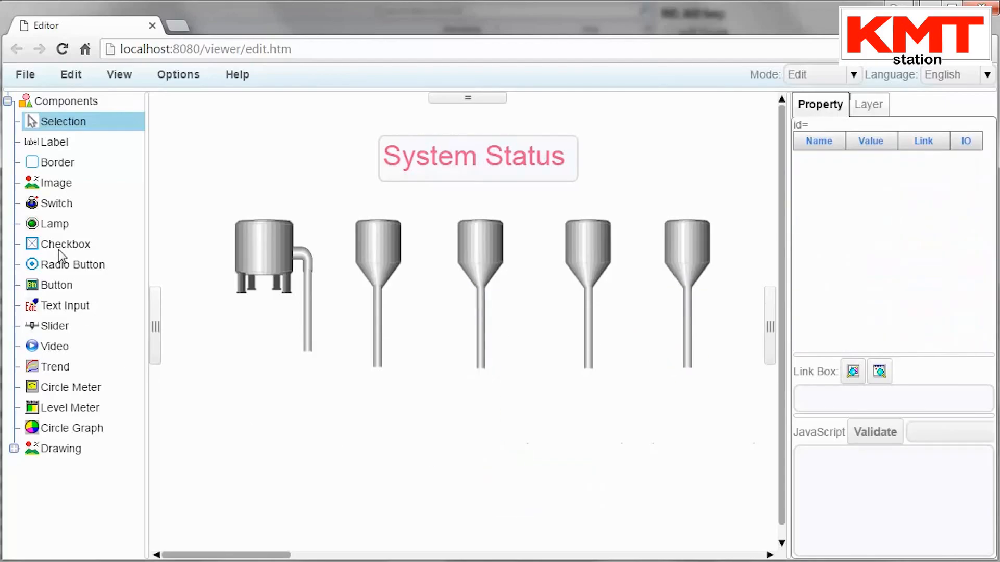
Add an Image component with Valve.png as its imgOff picture, about 50 by 60, below the leftmost conical tank's pipe at x 272, y 338
left_click(61, 182)
mouse_move(270, 404)
left_mouse_down()
mouse_move(332, 433)
mouse_move(337, 469)
left_mouse_up()
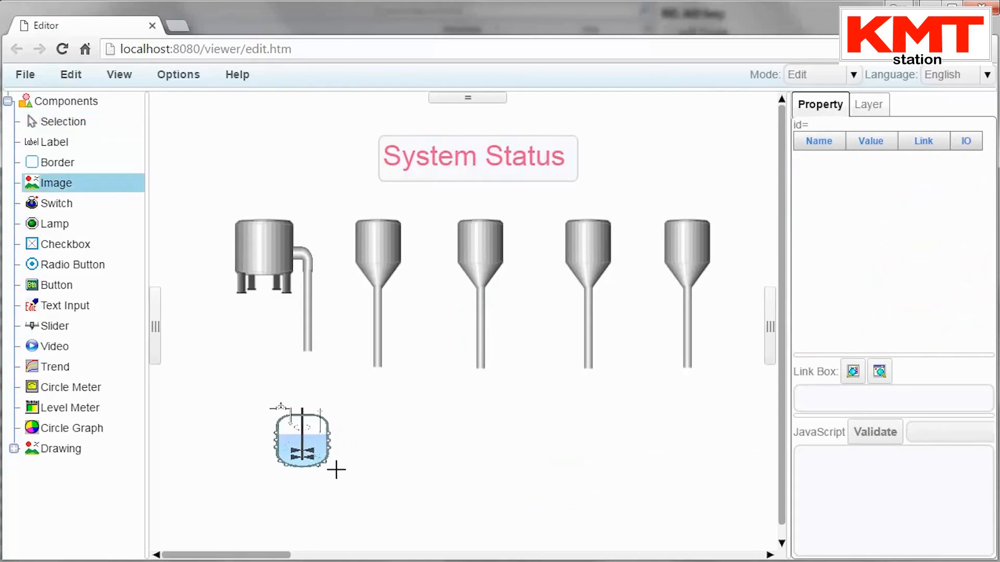
left_click(885, 202)
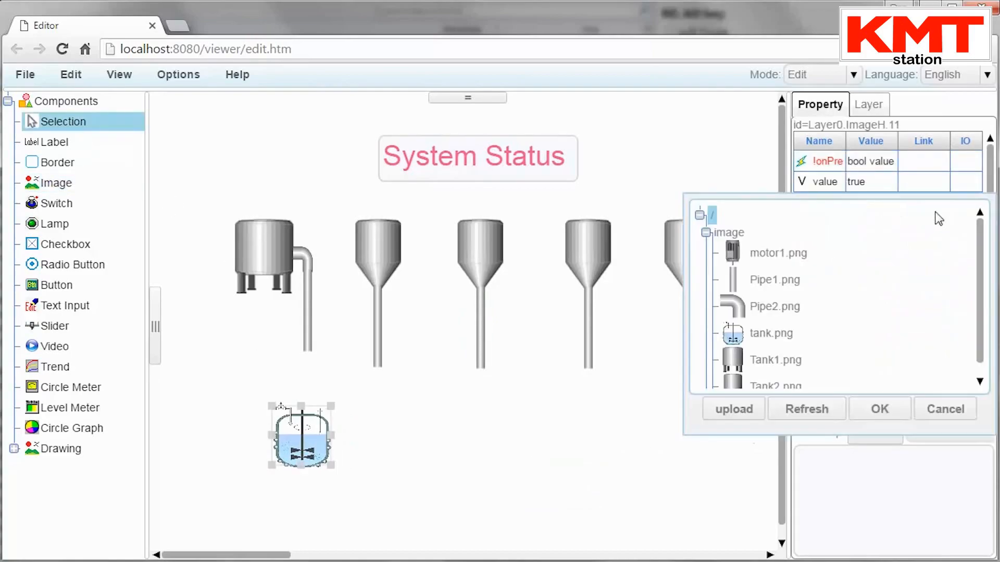
left_click_drag(977, 288, 983, 324)
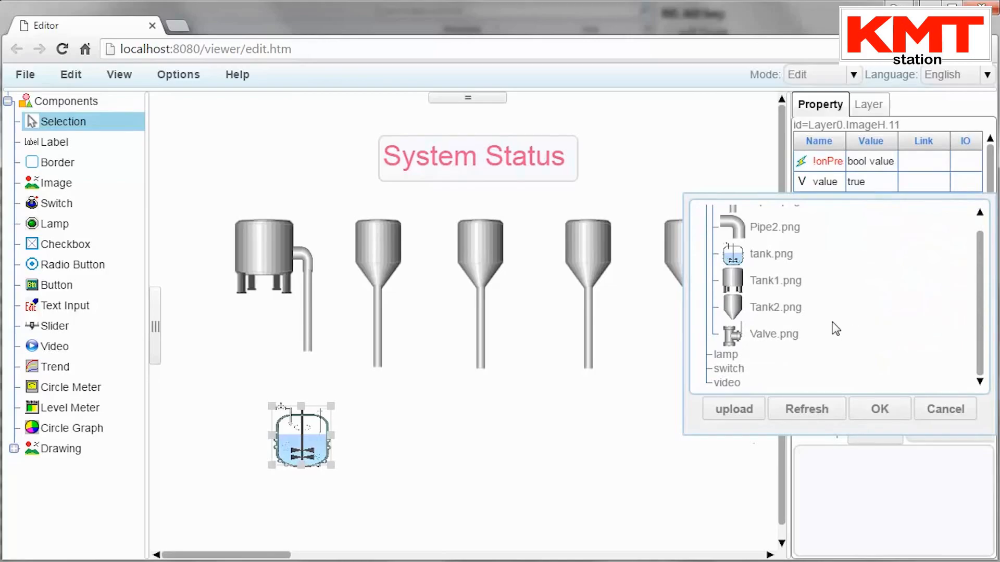
left_click(789, 335)
left_click(880, 408)
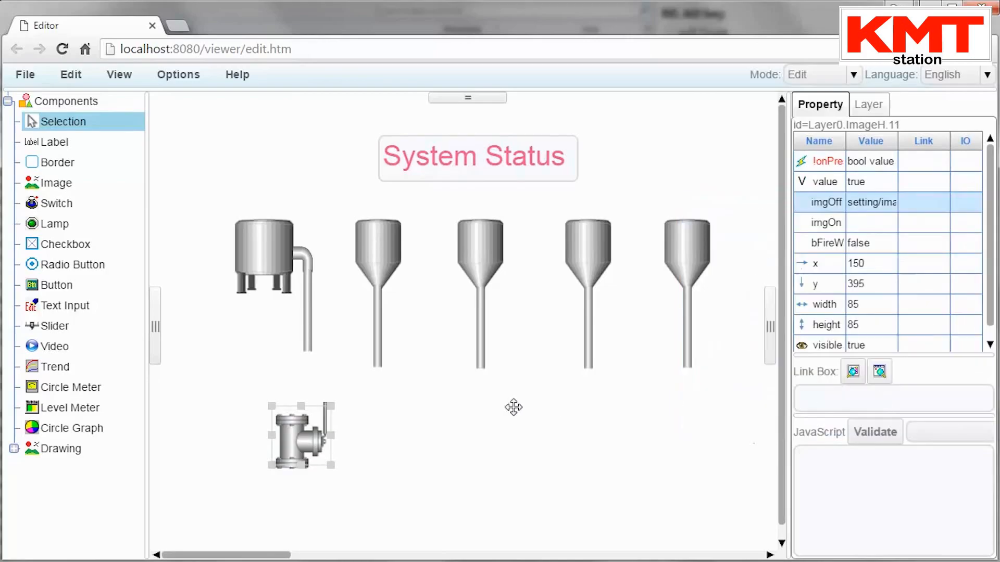
left_click_drag(307, 444, 383, 387)
left_click(397, 466)
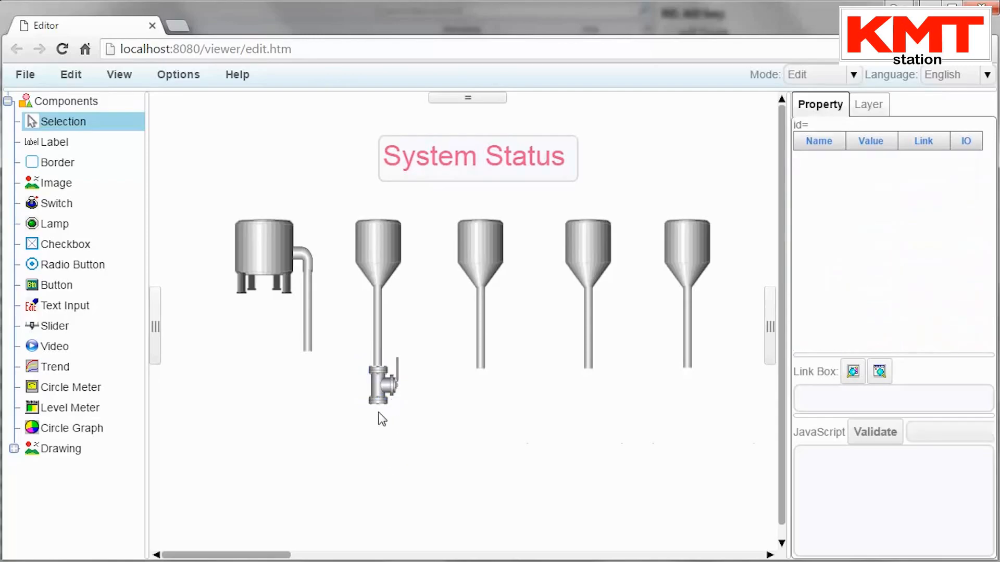
Copy the valve and place the pasted copy below the second conical tank's pipe at about x 402, y 340
right_click(379, 385)
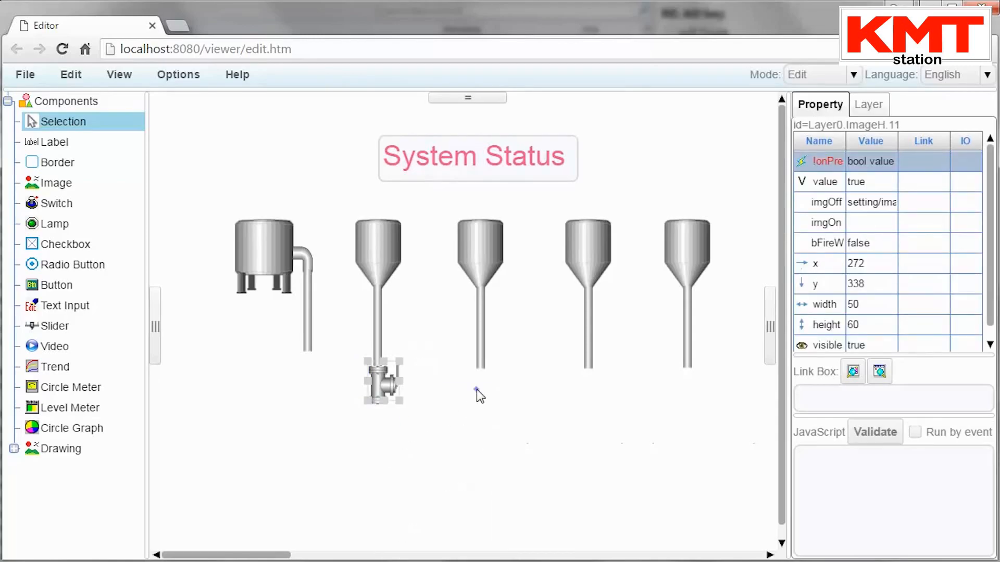
right_click(477, 391)
left_click(527, 434)
left_click_drag(436, 402, 483, 389)
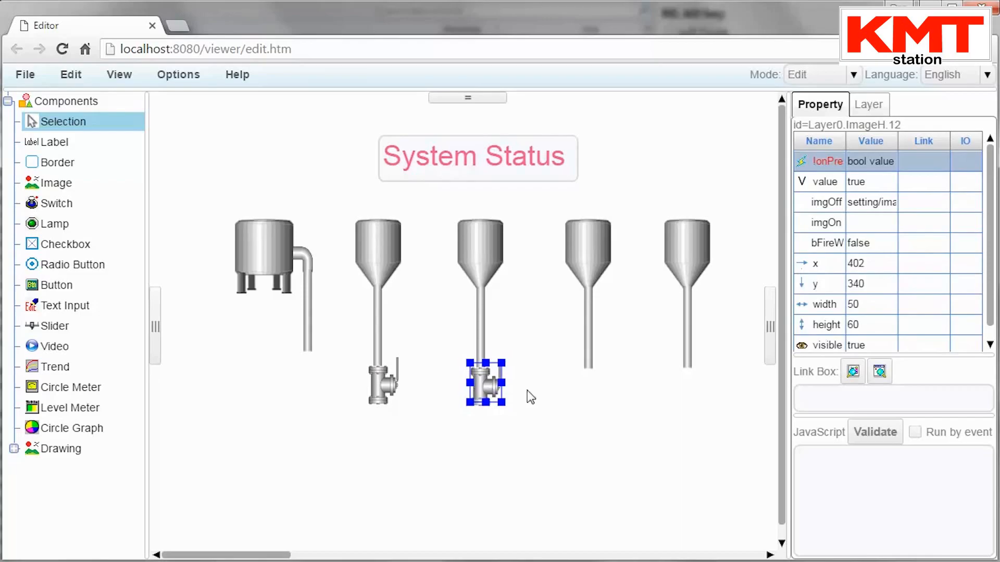
Paste two more valves, one below the third conical tank's pipe and one below the rightmost pipe at about x 665, y 342
right_click(578, 411)
left_click(613, 435)
left_click_drag(410, 412, 593, 384)
right_click(667, 412)
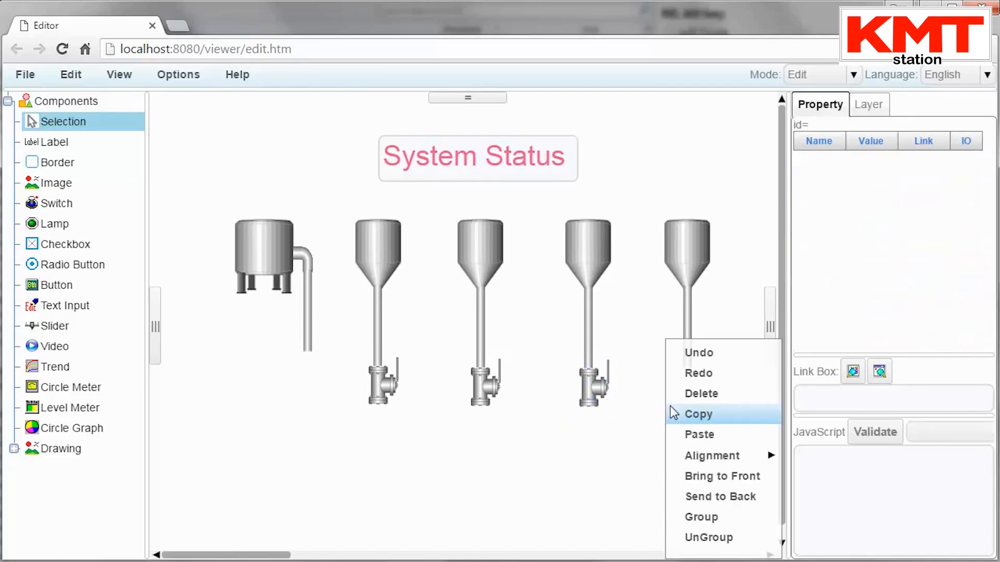
left_click(694, 435)
left_click_drag(494, 425, 692, 385)
Add an Image component with motor1.png as its imgOff picture, resize it, and place it at the foot of the legged tank's vertical pipe
left_click(54, 185)
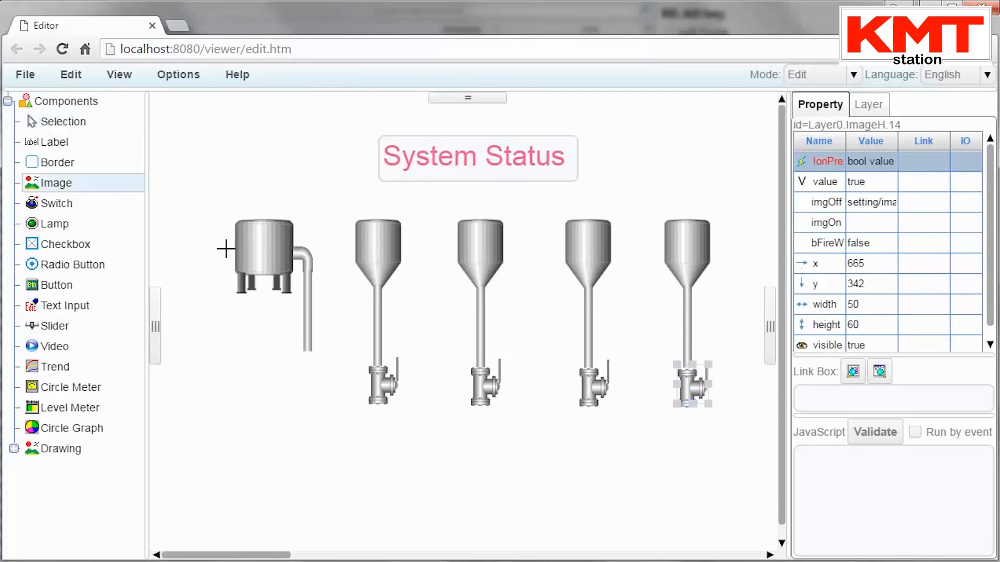
left_click_drag(260, 365, 305, 417)
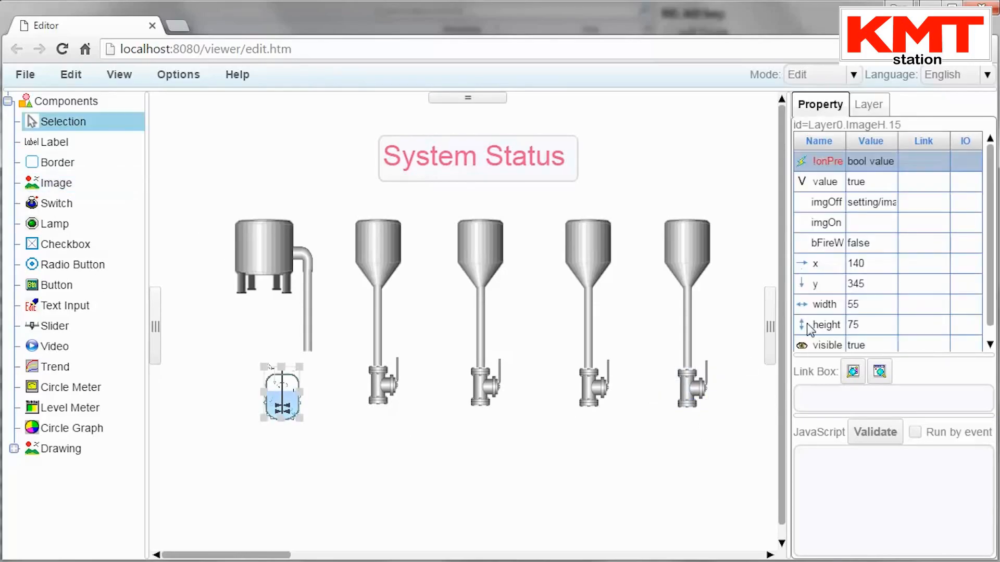
left_click(872, 202)
left_click_drag(985, 356, 985, 322)
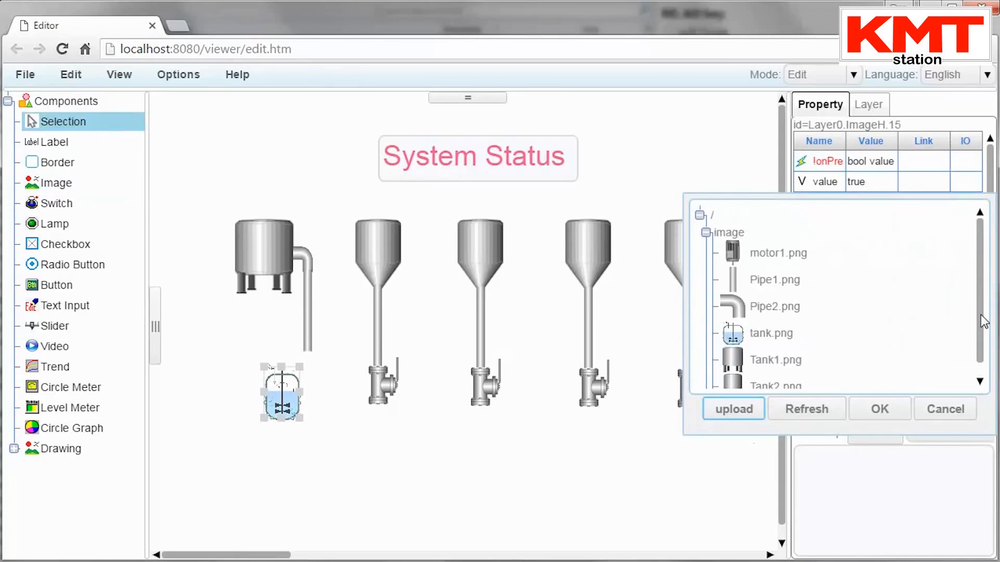
left_click(755, 254)
left_click(879, 409)
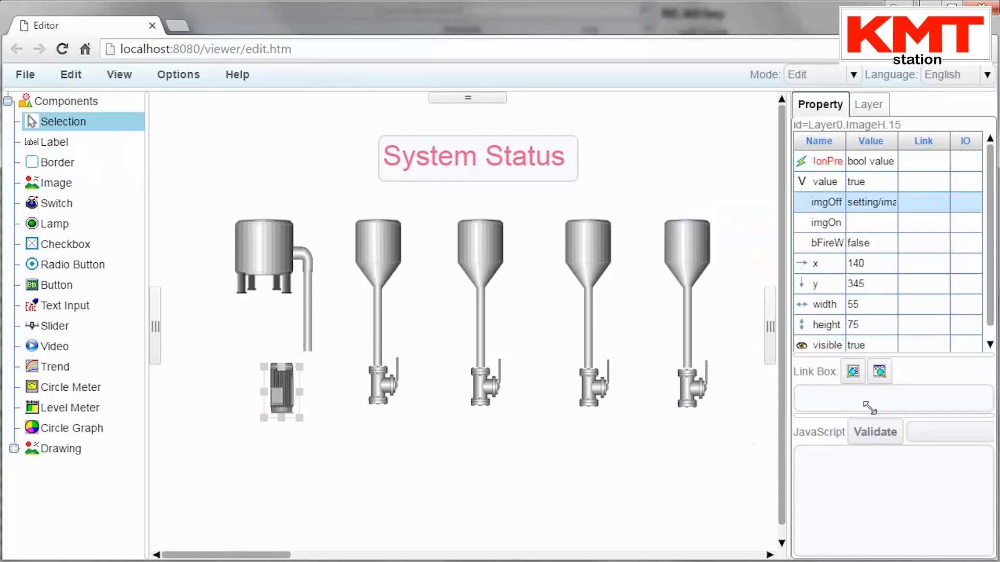
left_click_drag(302, 417, 305, 384)
left_click(388, 474)
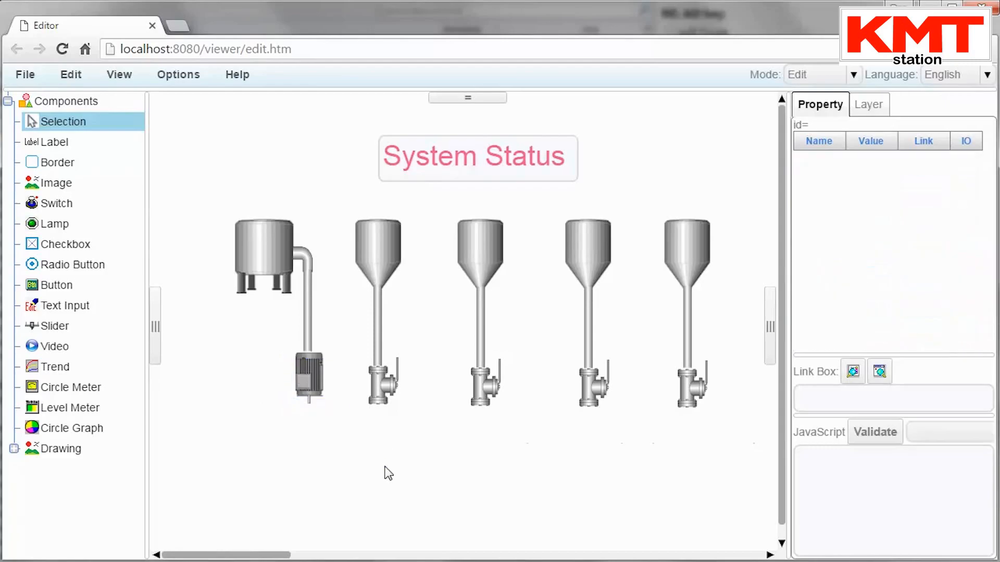
Undo the motor's last move, reposition it at the foot of the legged tank's pipe, and clear the selection
key("ctrl+z")
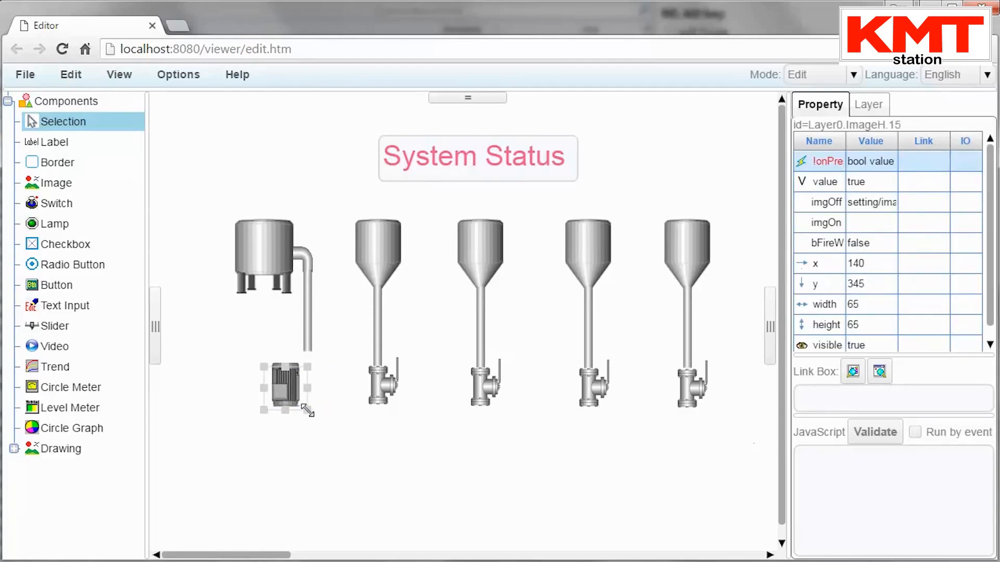
left_click_drag(286, 388, 305, 383)
left_click(384, 467)
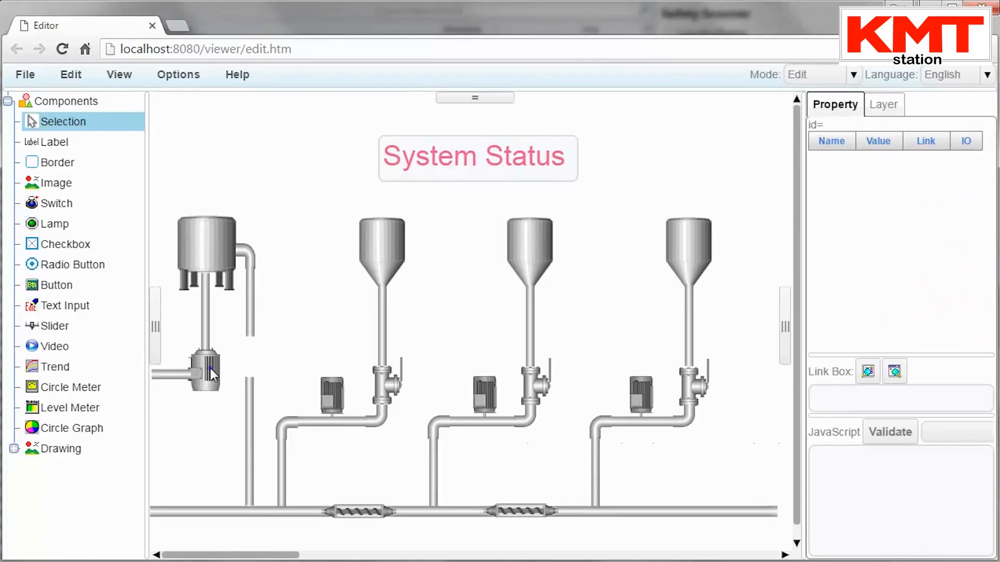
Copy the motor under the legged tank, place the pasted copy in the elbow pipe's gap at about x 97, y 311, and deselect it
left_click(212, 372)
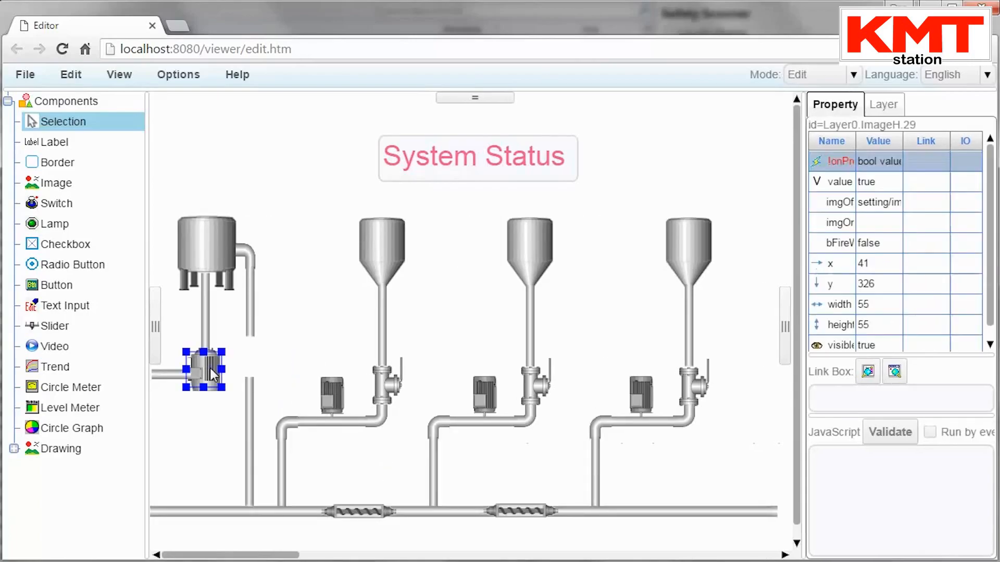
right_click(212, 372)
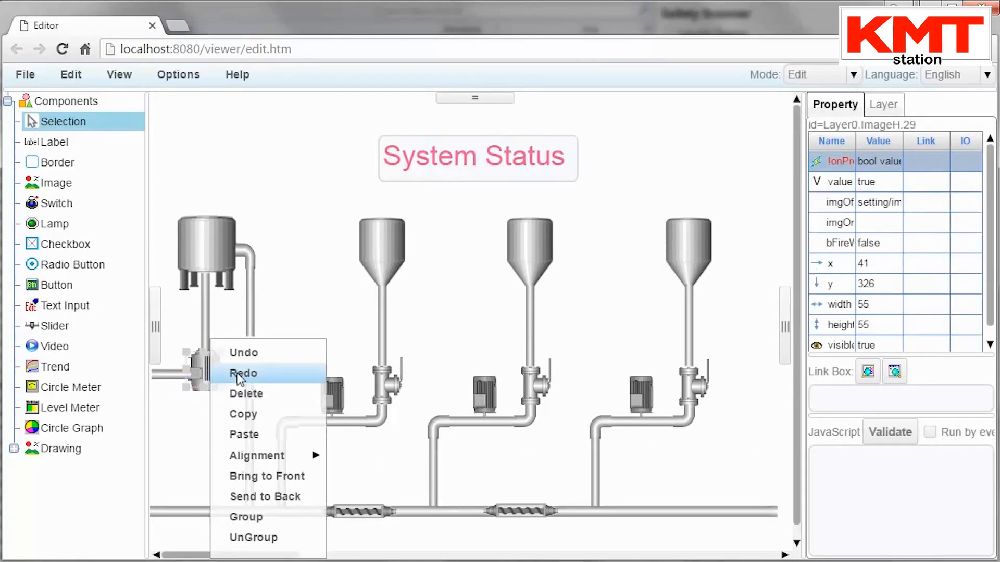
left_click(262, 414)
right_click(272, 340)
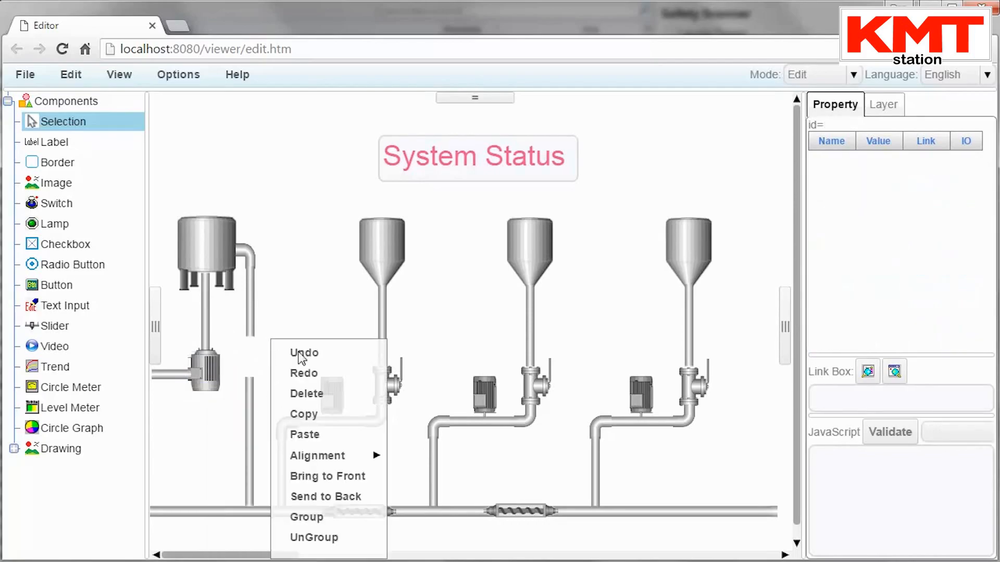
left_click(322, 439)
left_click_drag(224, 388, 251, 365)
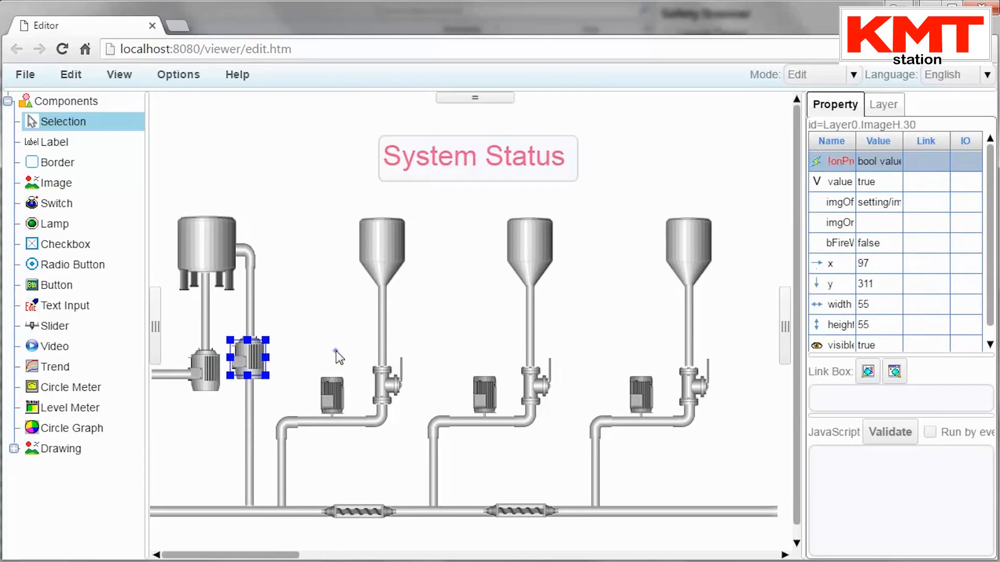
left_click(338, 357)
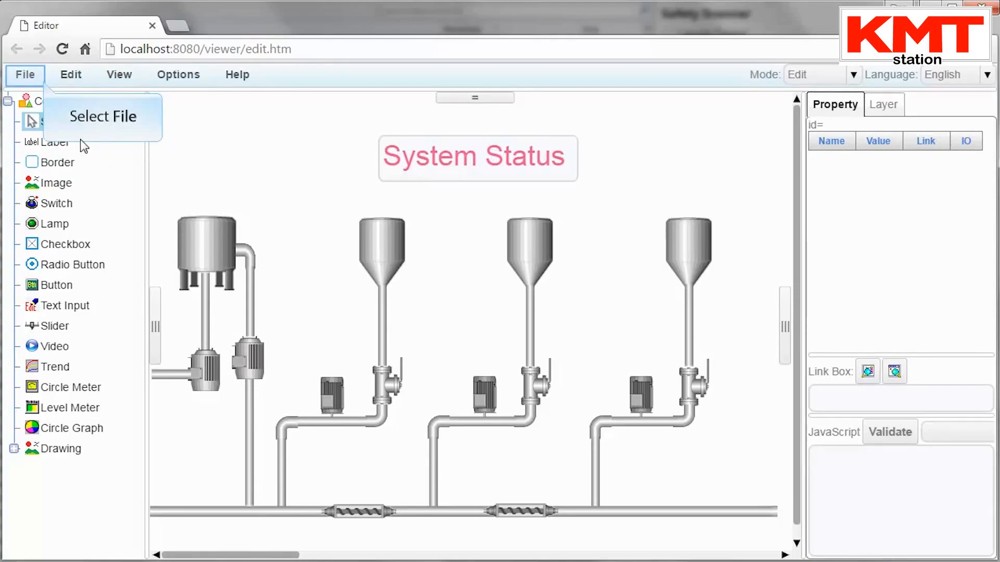
Save the page under the new name FC6AWebPage in the root folder and dismiss the save message
left_click(32, 80)
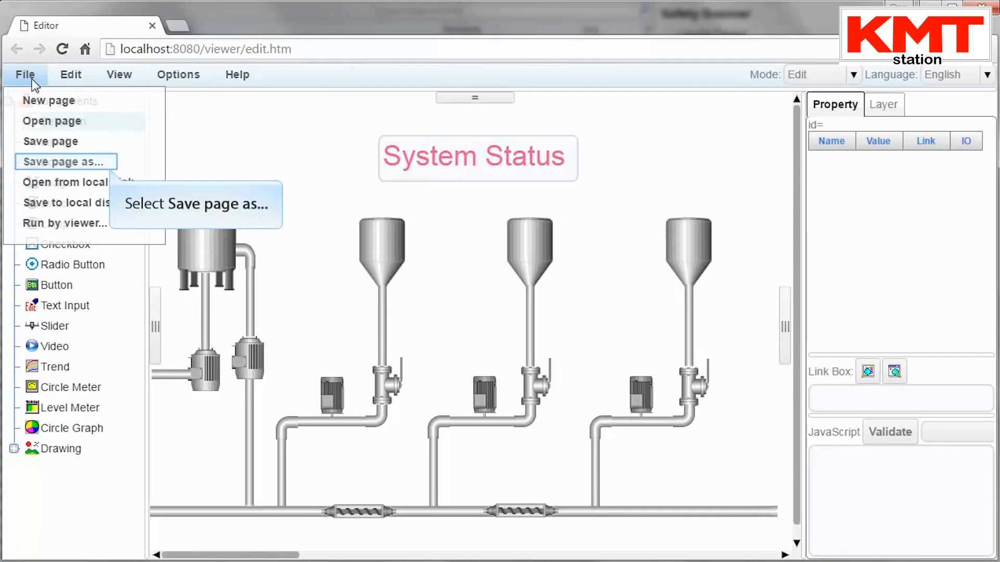
left_click(106, 164)
double_click(138, 309)
type("F")
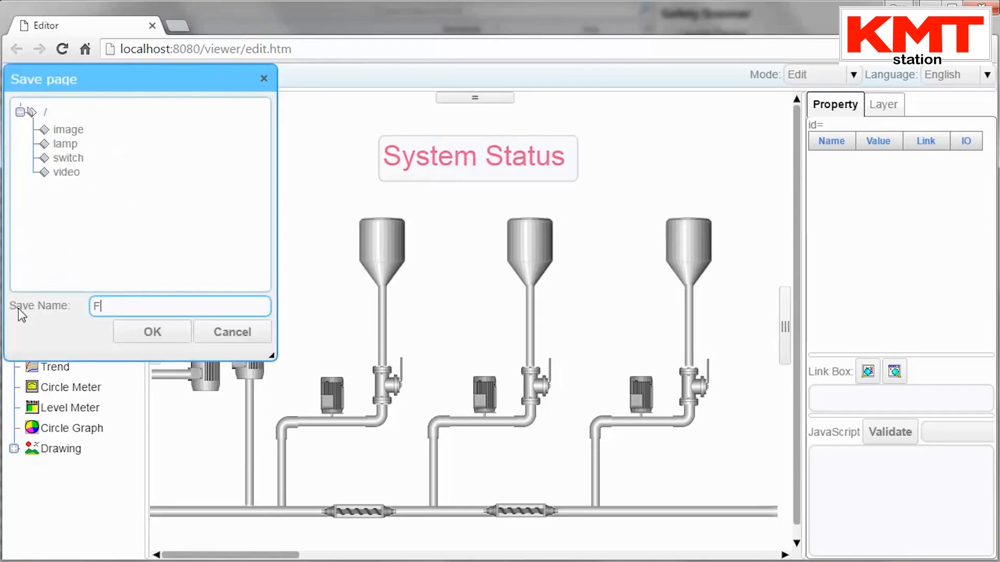
type("C6AWebPage")
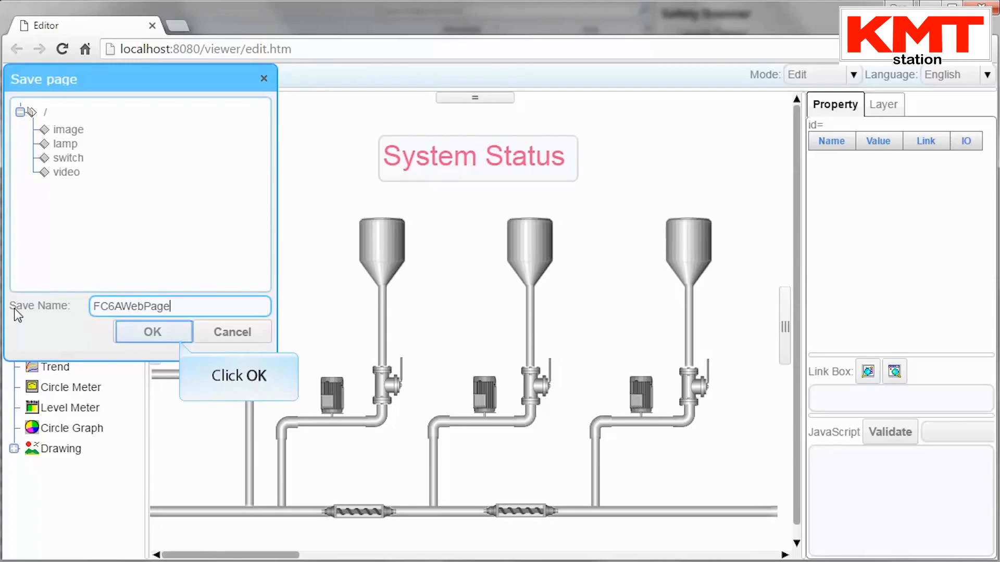
left_click(130, 336)
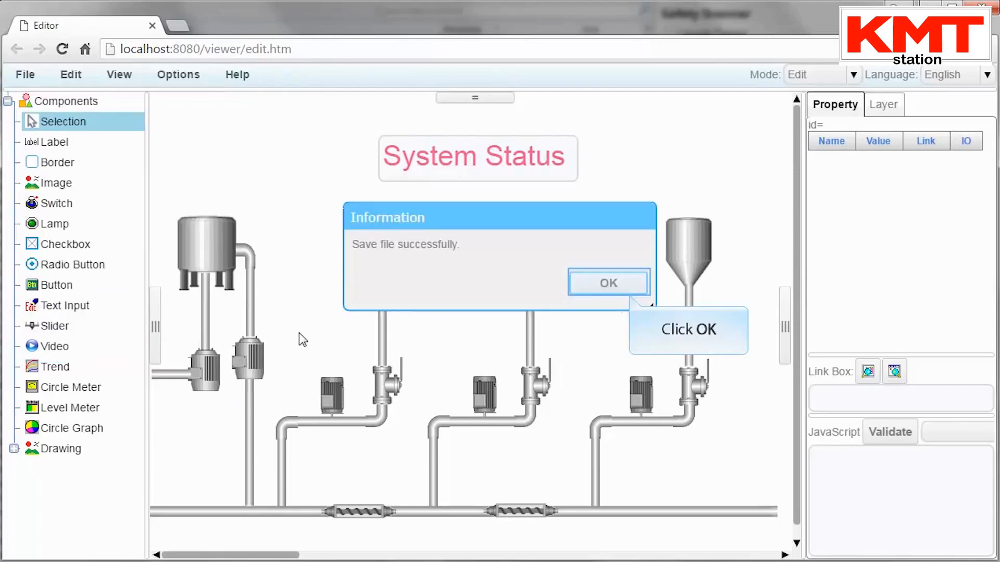
left_click(602, 290)
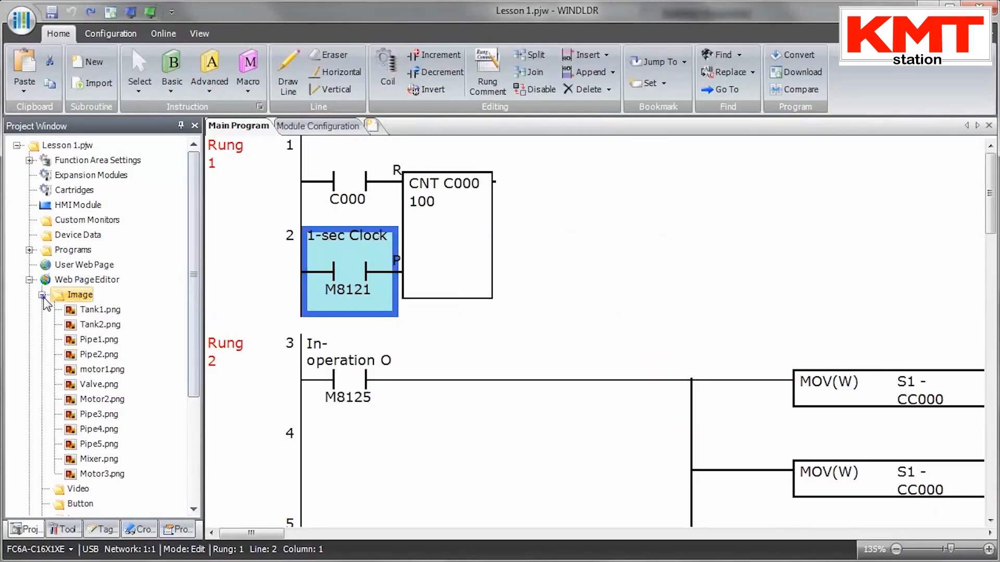
In WindLDR, collapse the Web Page Editor's Image folder and set the HMI module's web server redirect target to \FC6AWebPage.page
left_click(42, 295)
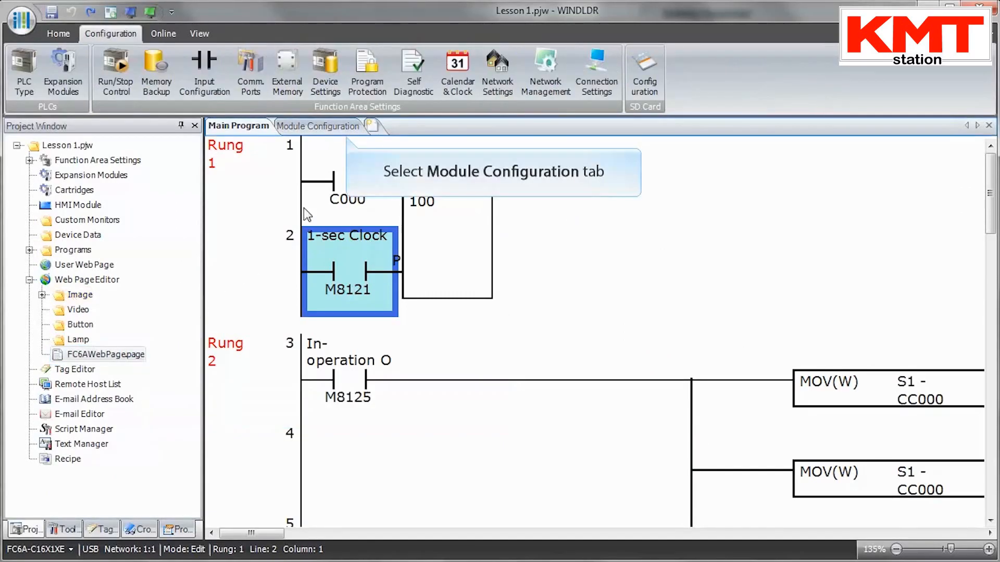
left_click(328, 128)
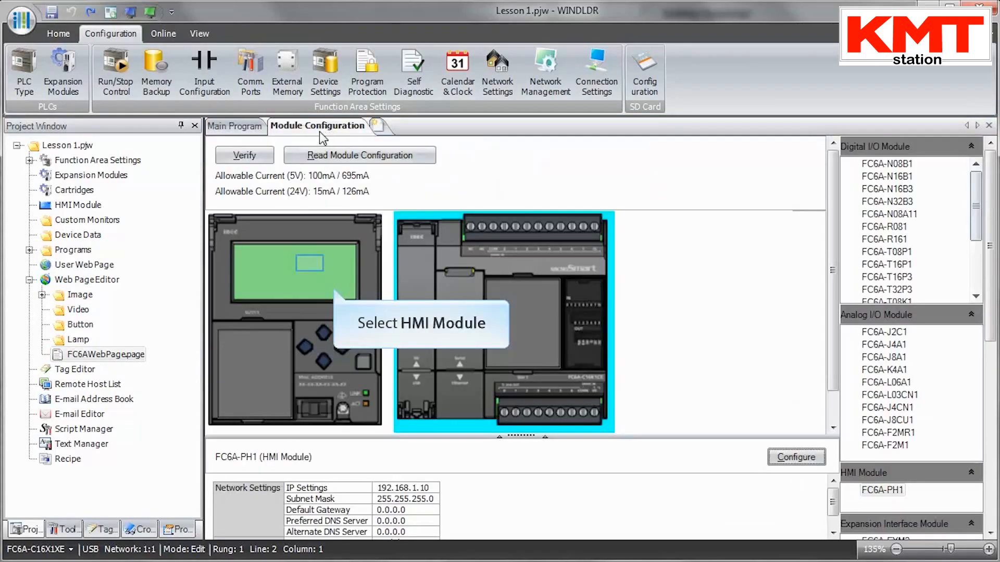
left_click(310, 264)
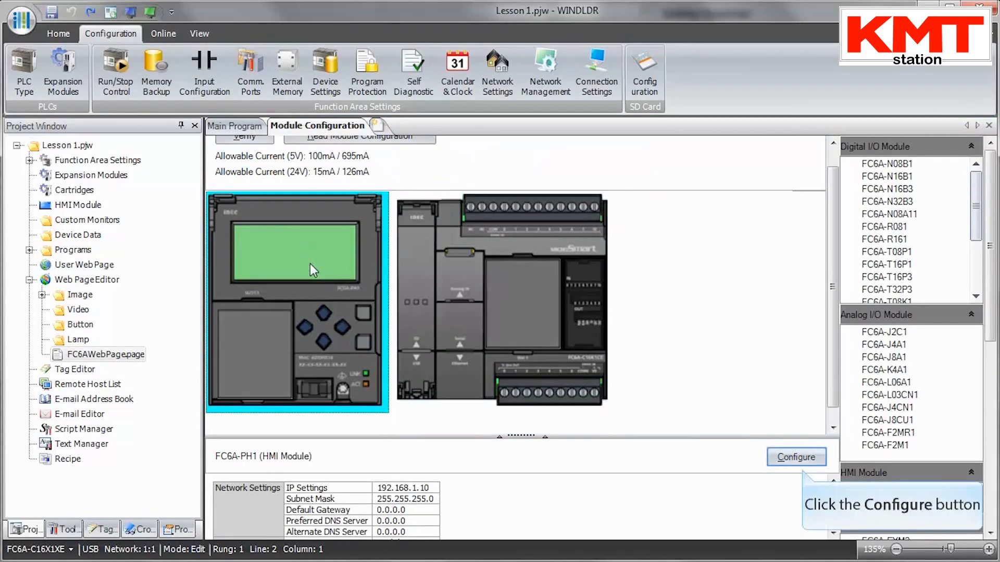
left_click(794, 458)
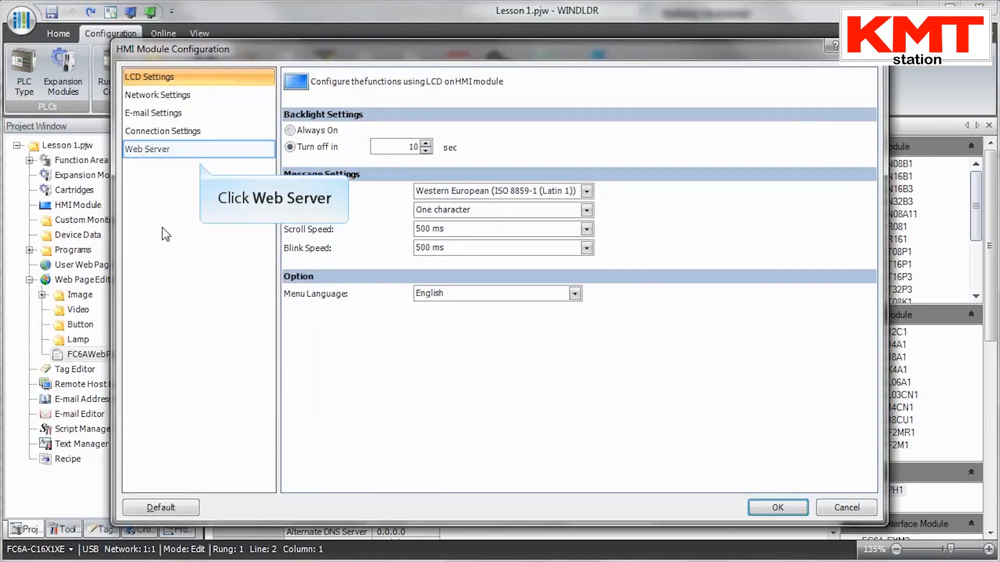
left_click(151, 150)
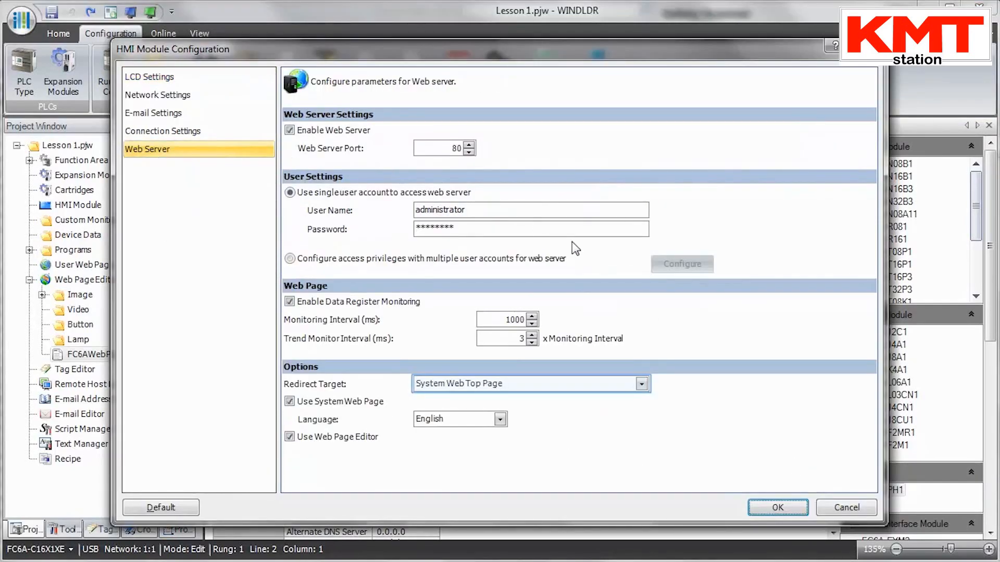
left_click(641, 384)
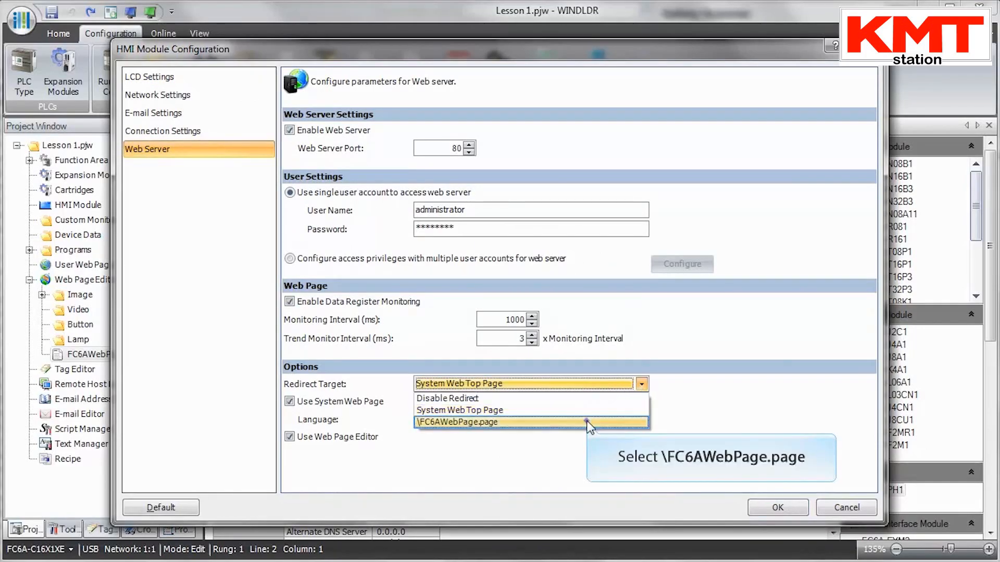
left_click(588, 423)
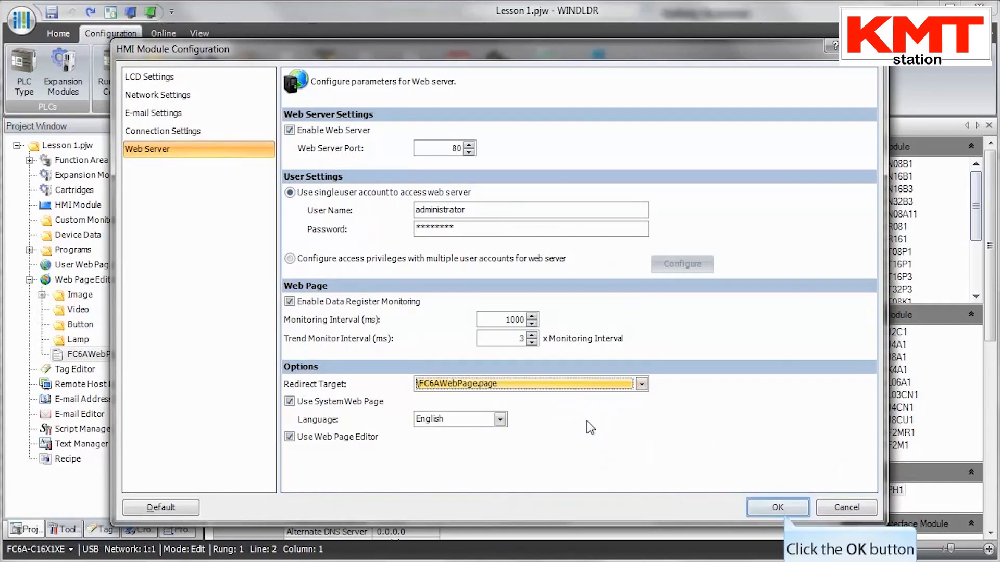
left_click(768, 502)
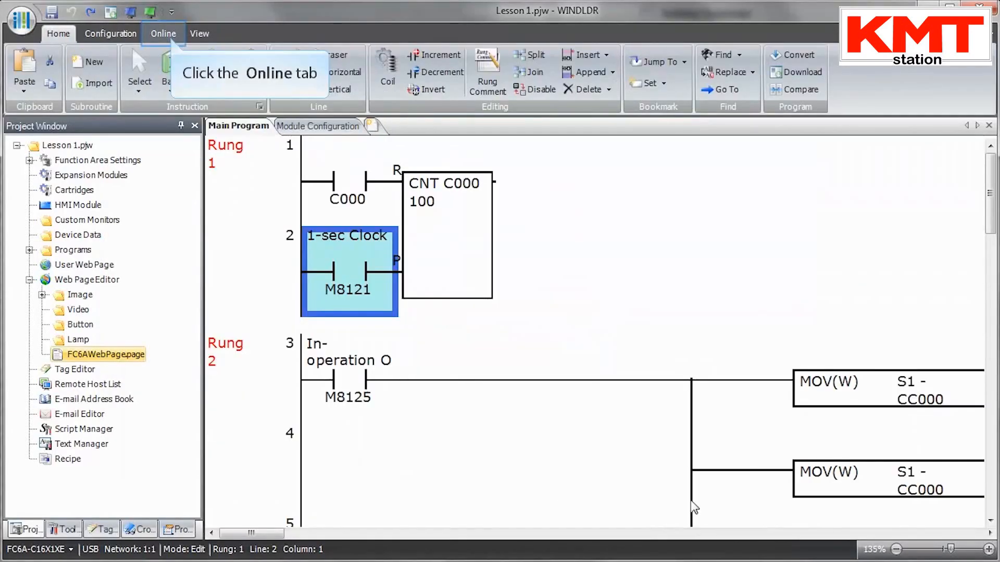
Open the settings for downloading the project to the PLC and enable the Download web pages option
left_click(163, 33)
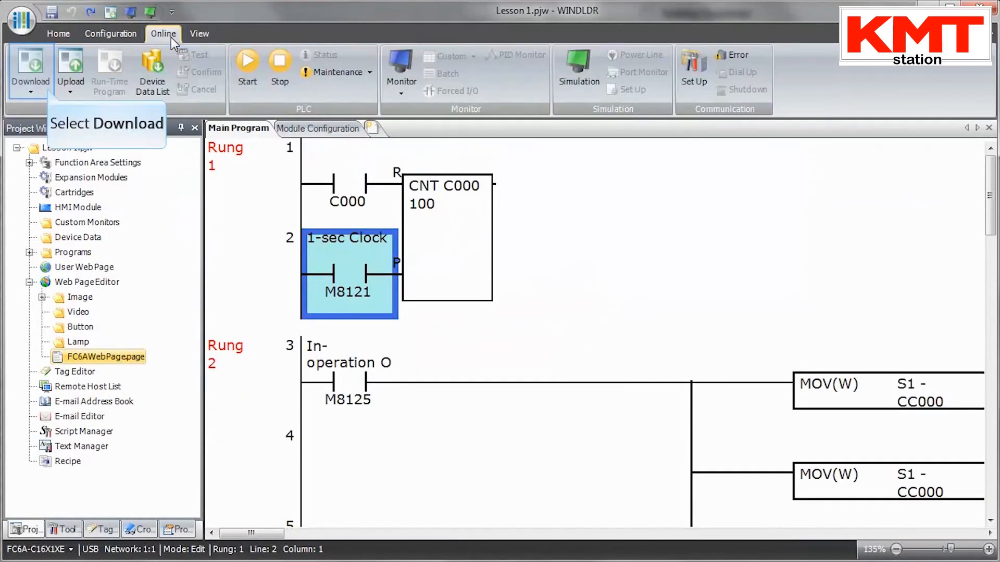
left_click(35, 65)
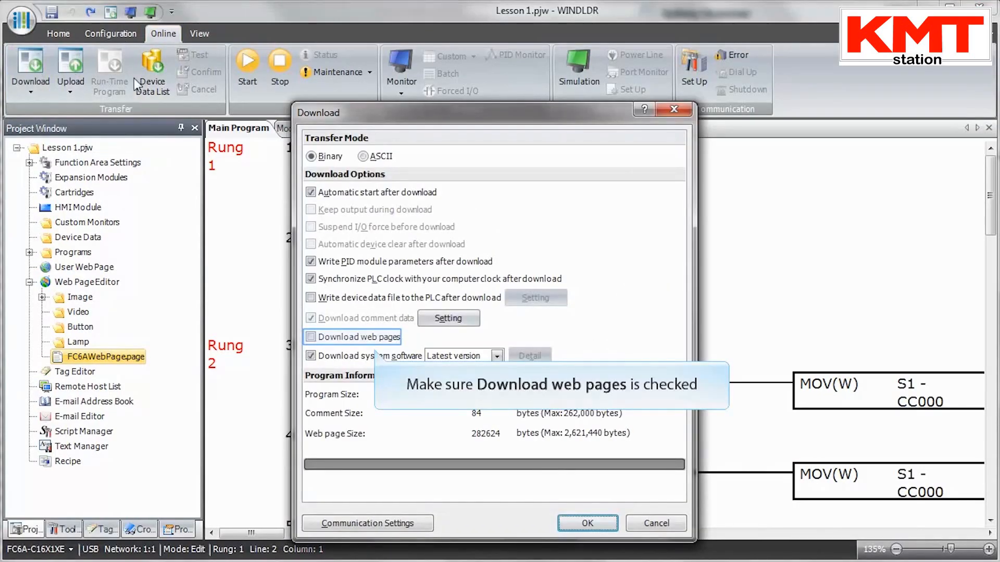
left_click(310, 337)
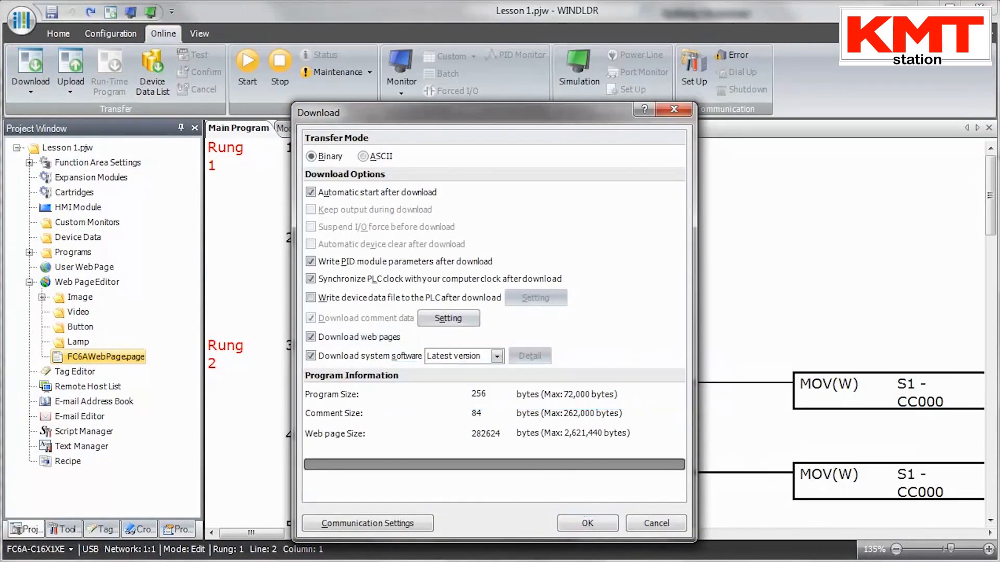